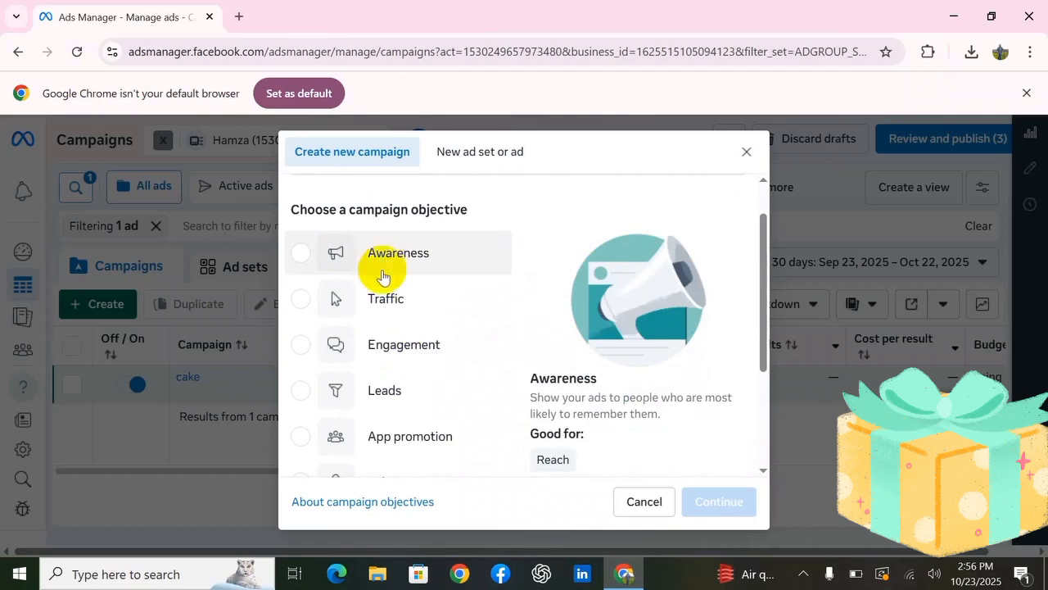
- Create a campaign with the Engagement objective using the manual engagement campaign setup
click(392, 348)
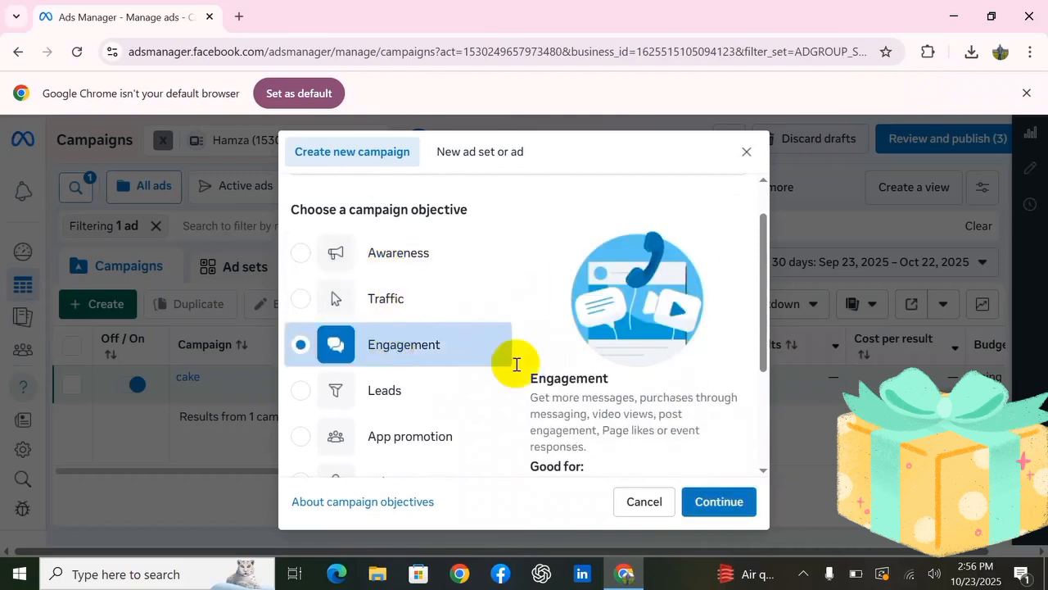
click(717, 506)
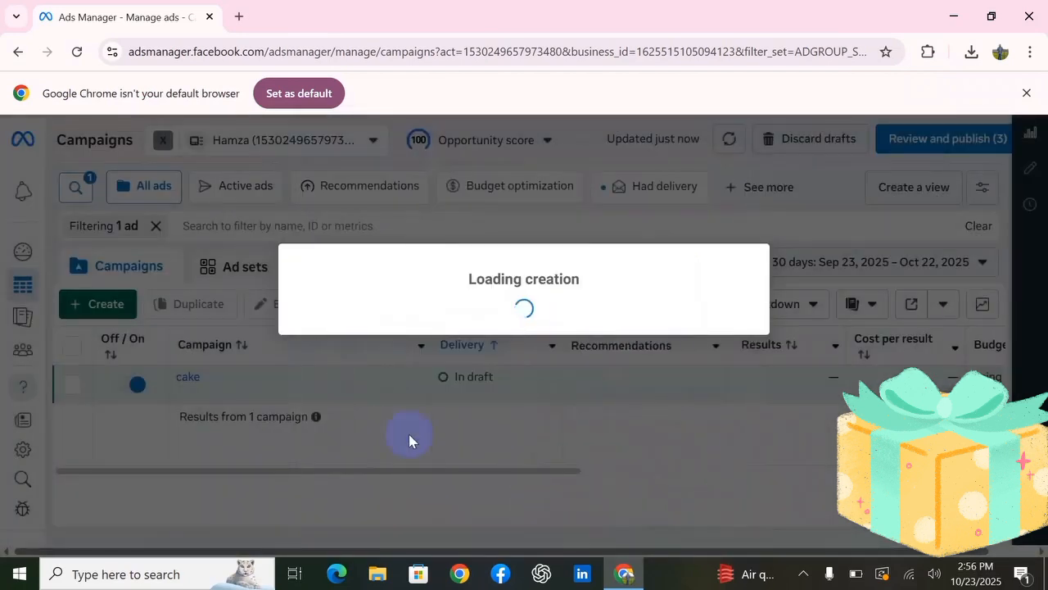
click(436, 414)
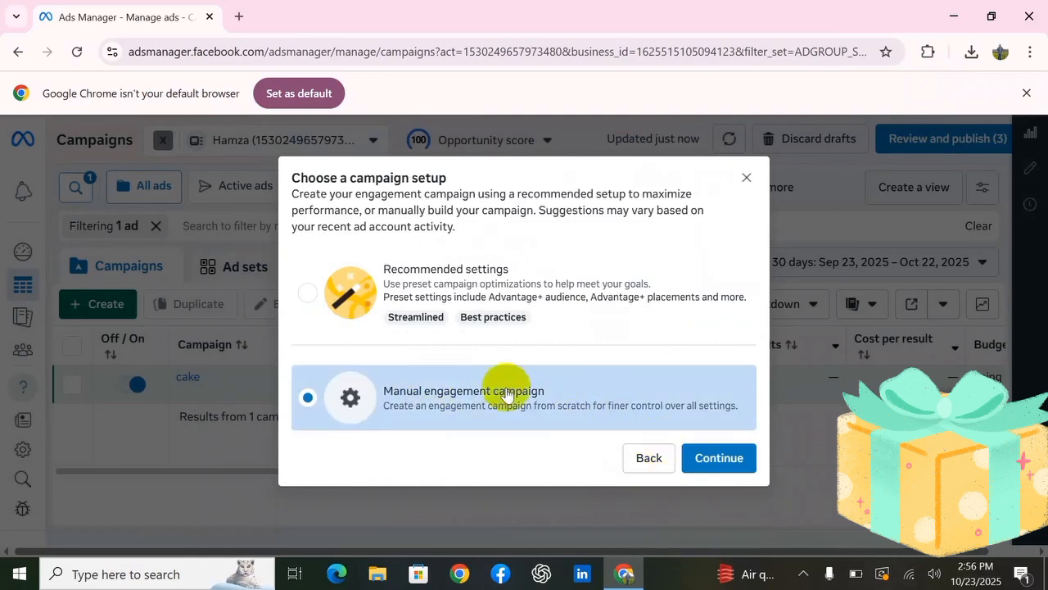
click(713, 457)
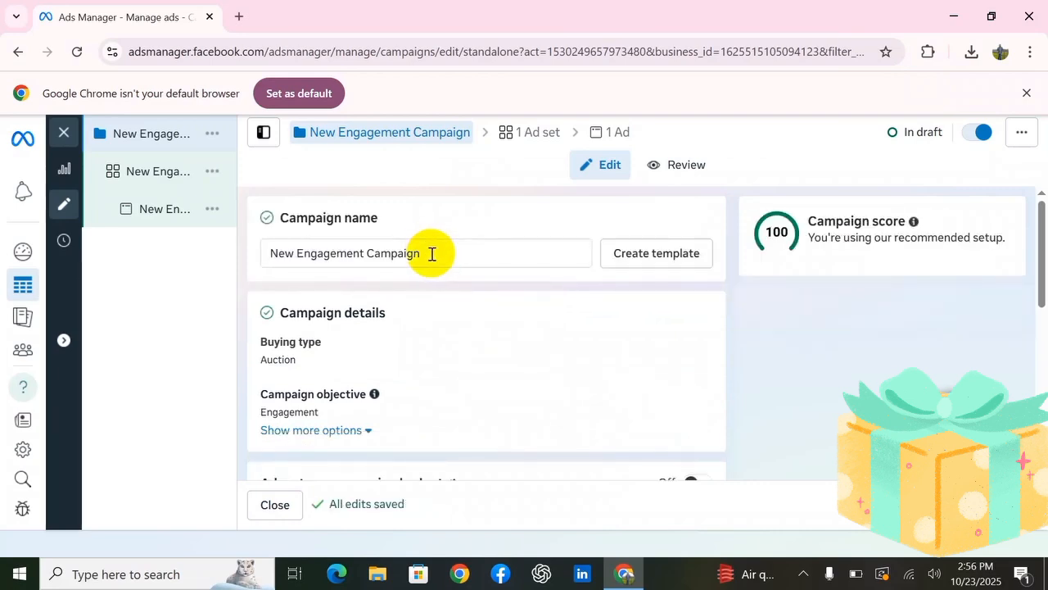
- Name the campaign "impression ad" and continue to the ad set settings
triple_click(433, 256)
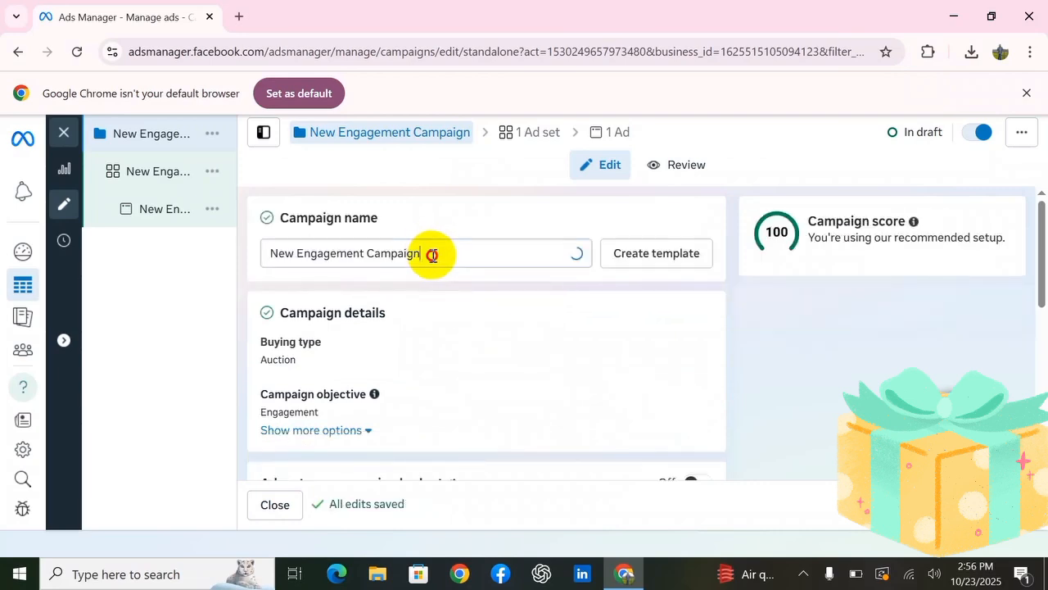
key(BackSpace)
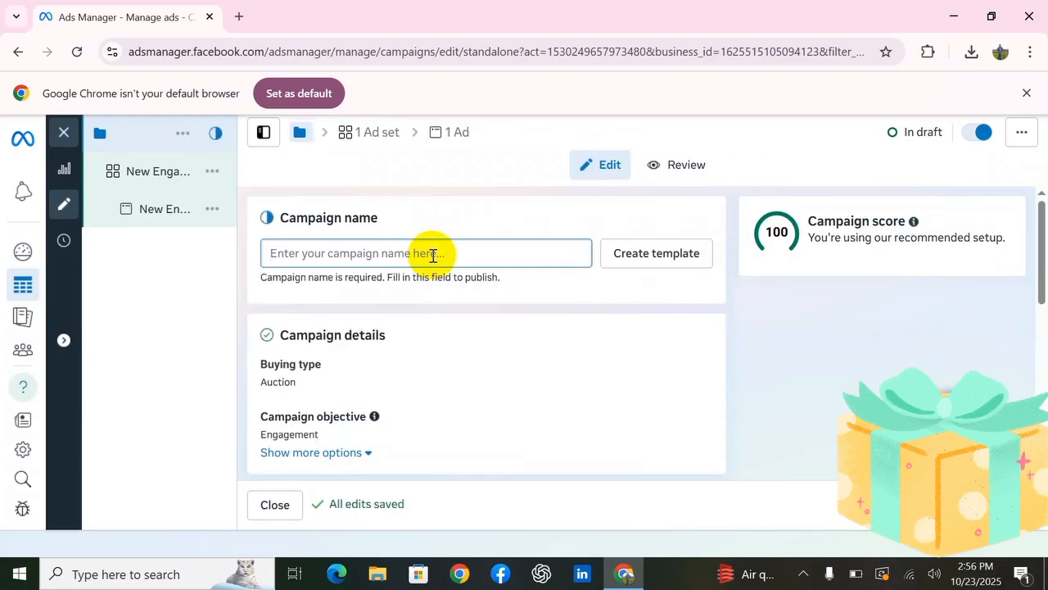
text(im)
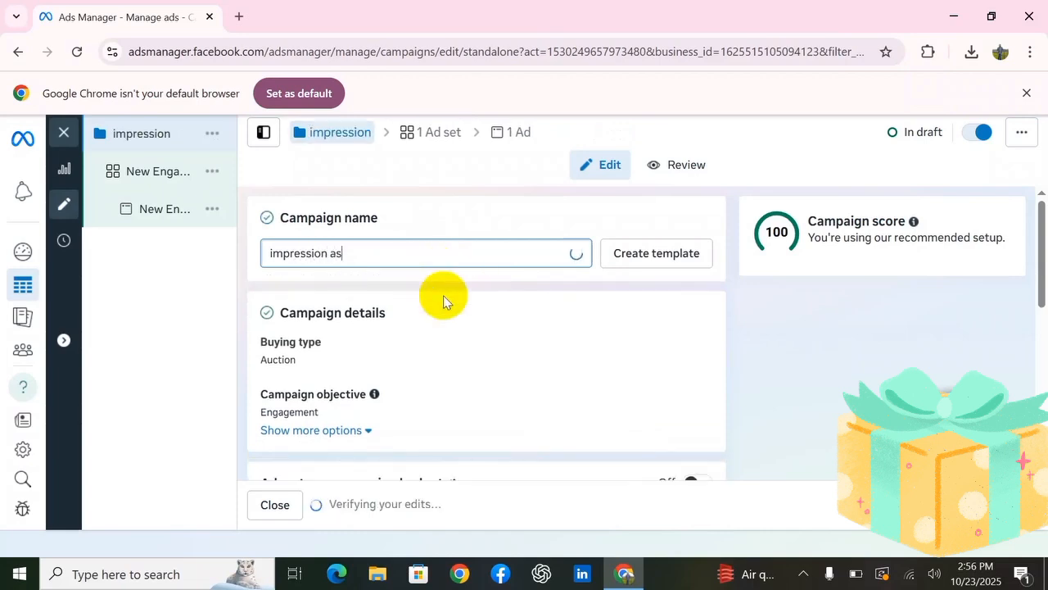
text(pression ad)
scroll(458, 316, down, 4)
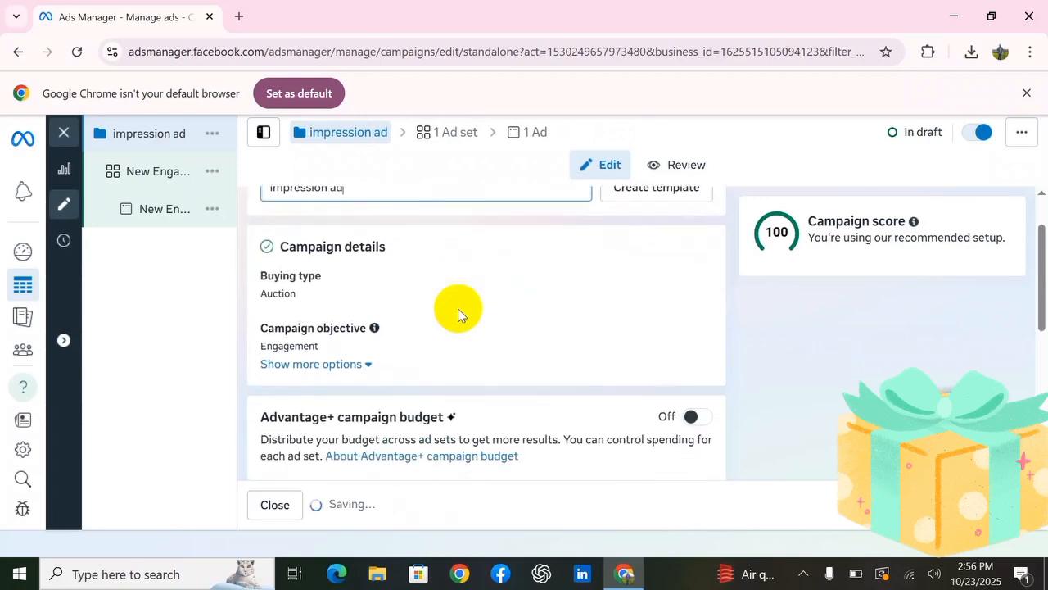
scroll(458, 315, down, 2)
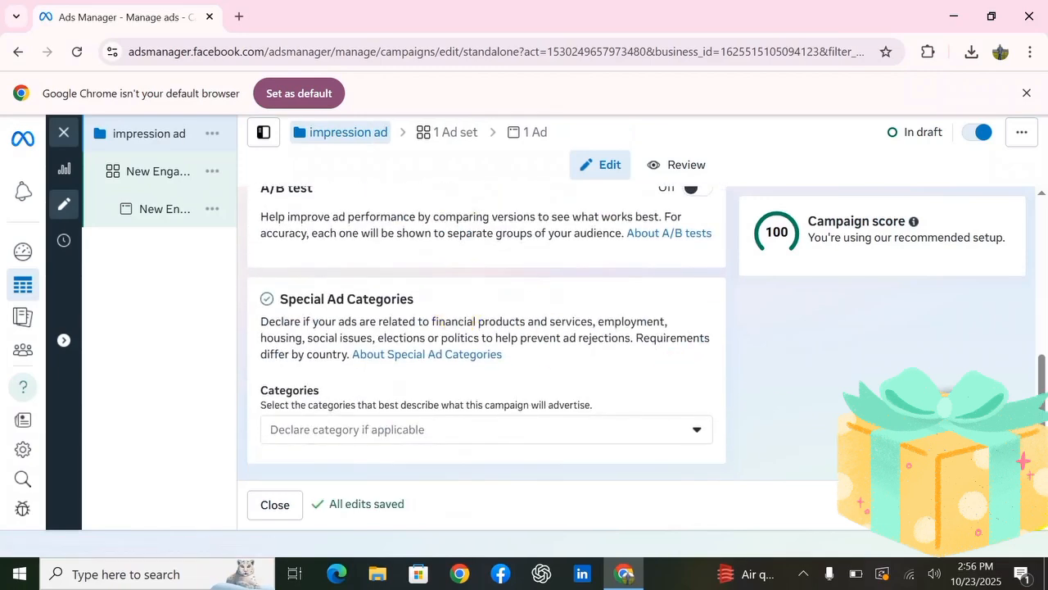
click(1018, 506)
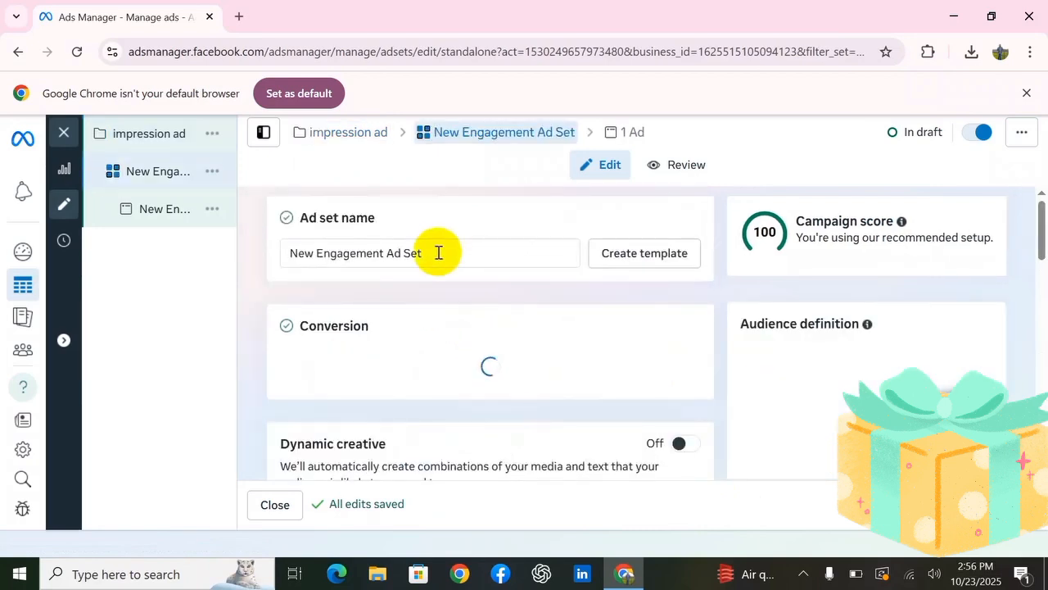
- Rename the ad set as "impression"
triple_click(439, 252)
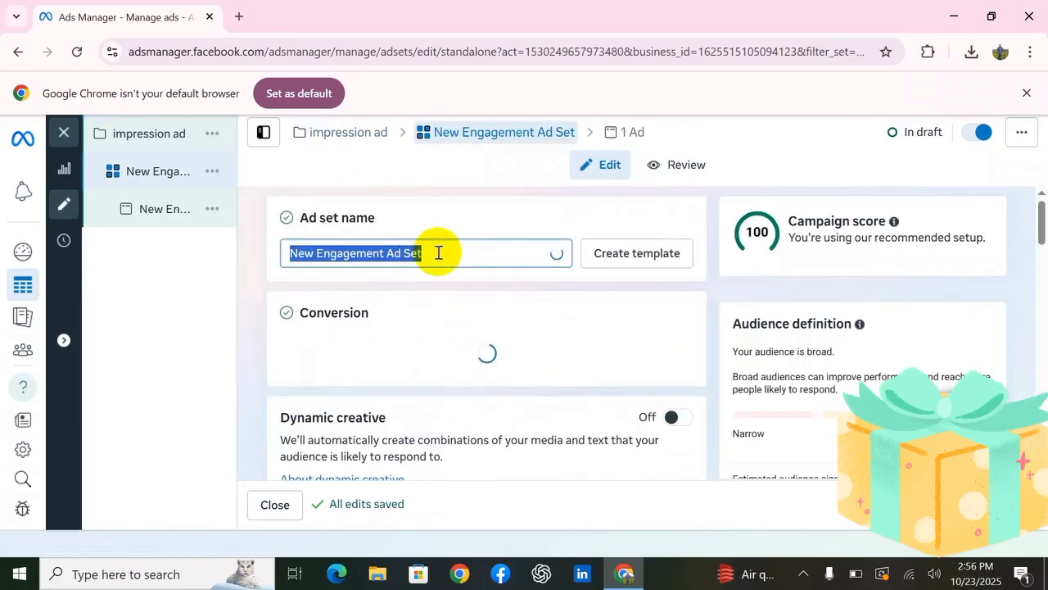
text(imp)
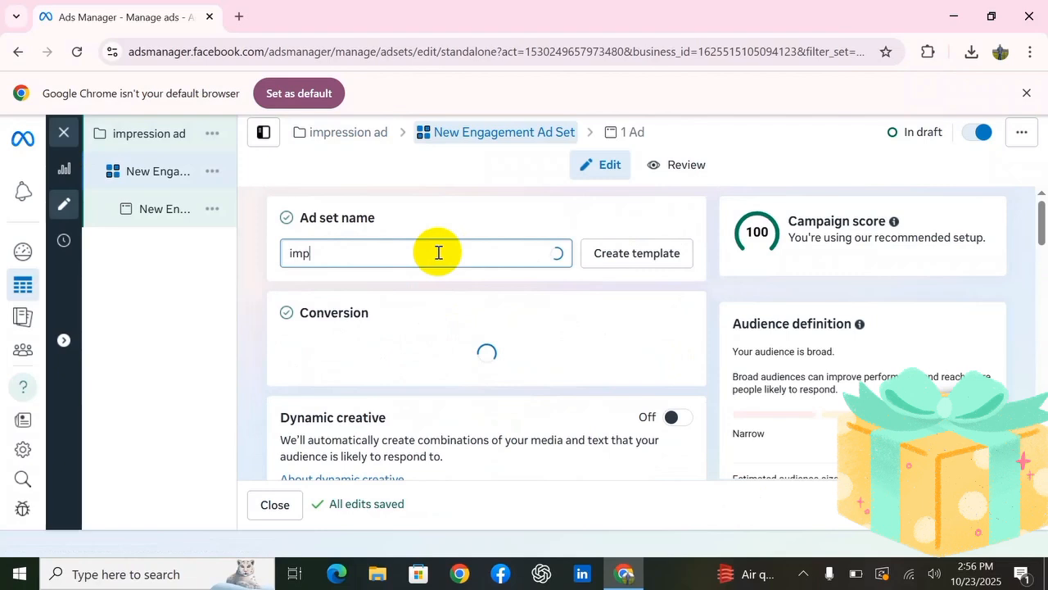
text(ression)
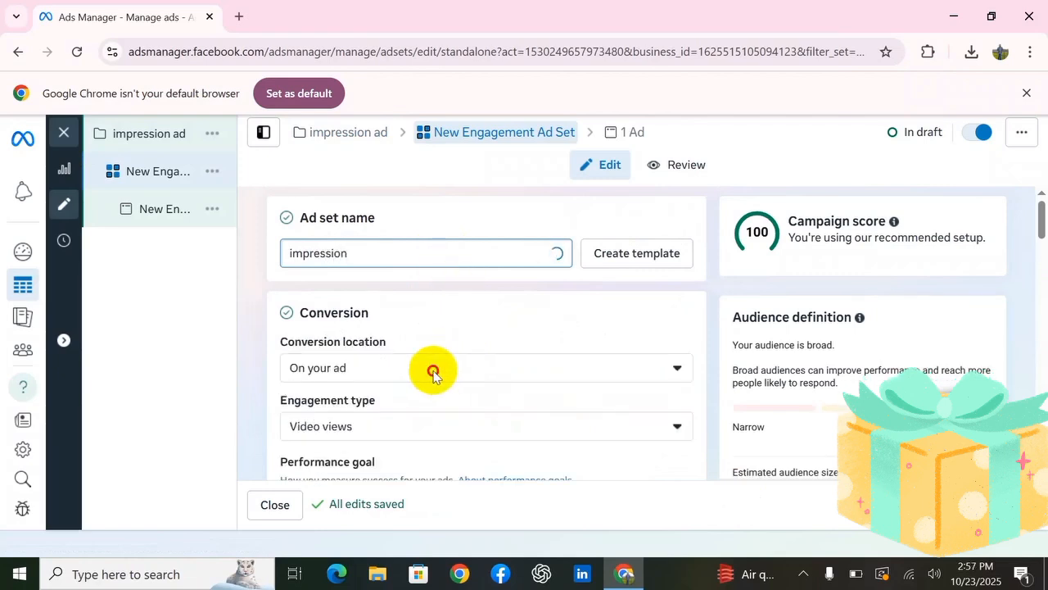
- Set the ad set's conversion location to Message destinations and choose Manual destination for the messaging apps
click(433, 370)
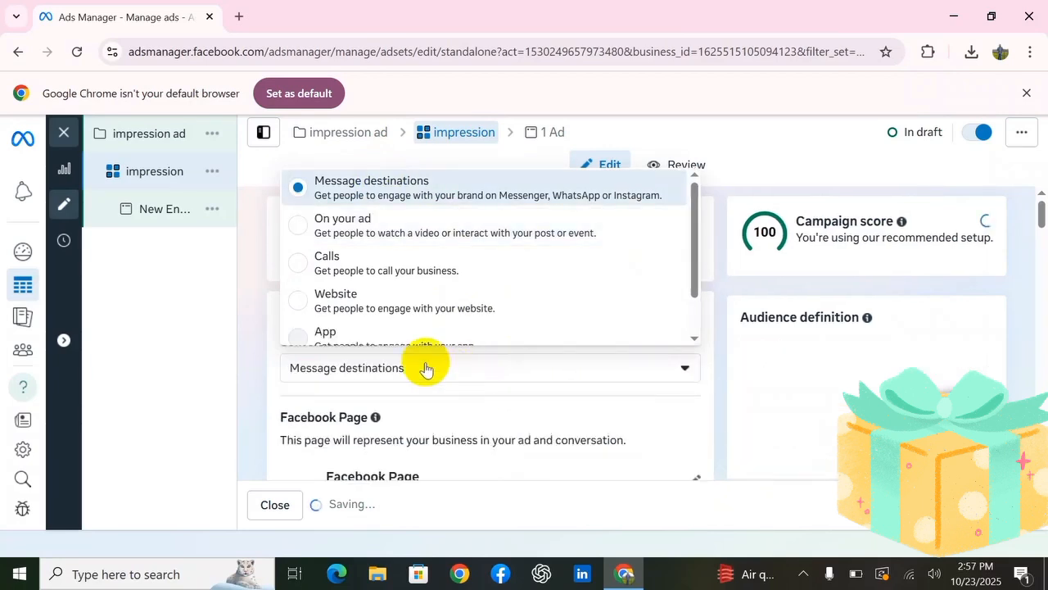
click(520, 389)
scroll(628, 388, down, 3)
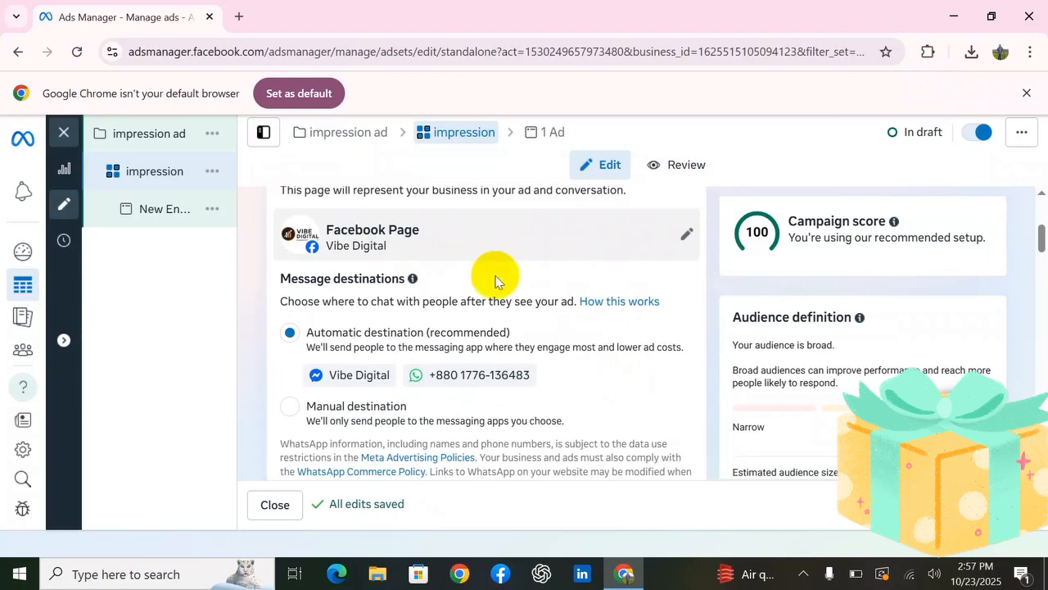
scroll(526, 389, down, 1)
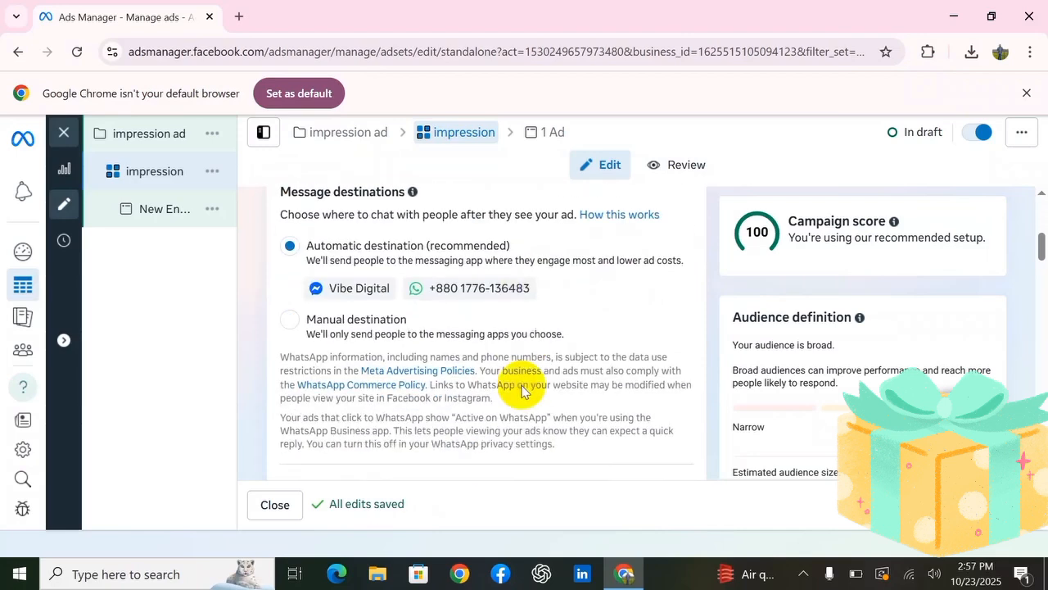
click(290, 315)
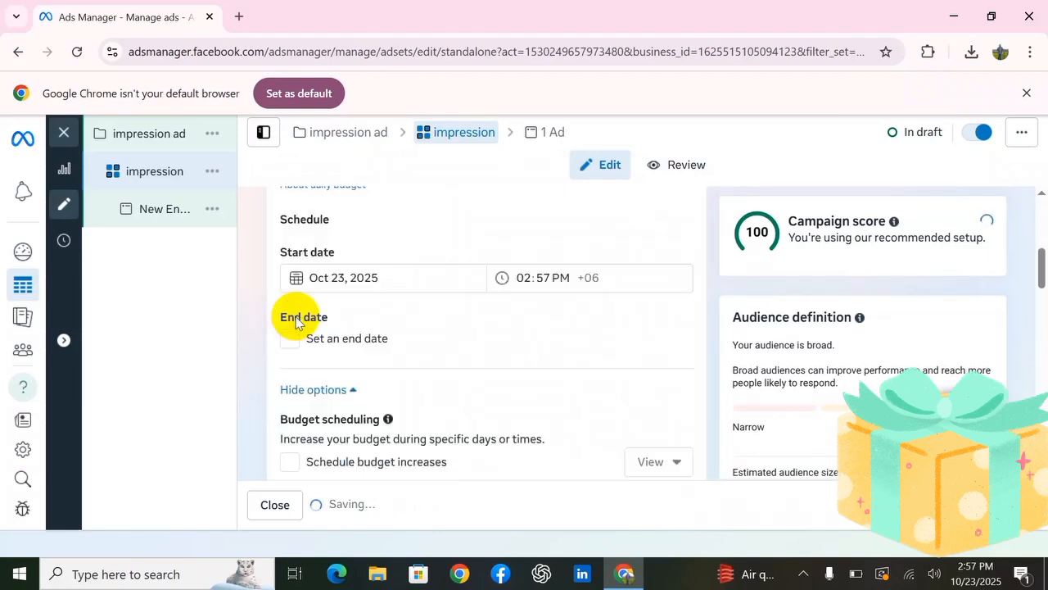
- Set the ad set's daily budget to $4 and its start time to 06:00 PM
scroll(407, 317, up, 2)
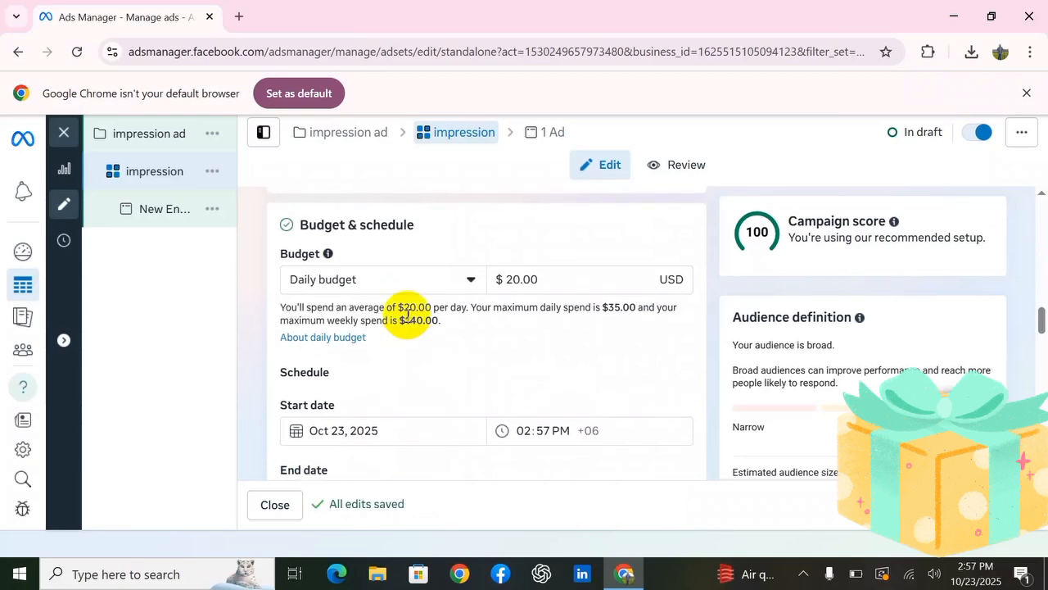
click(564, 275)
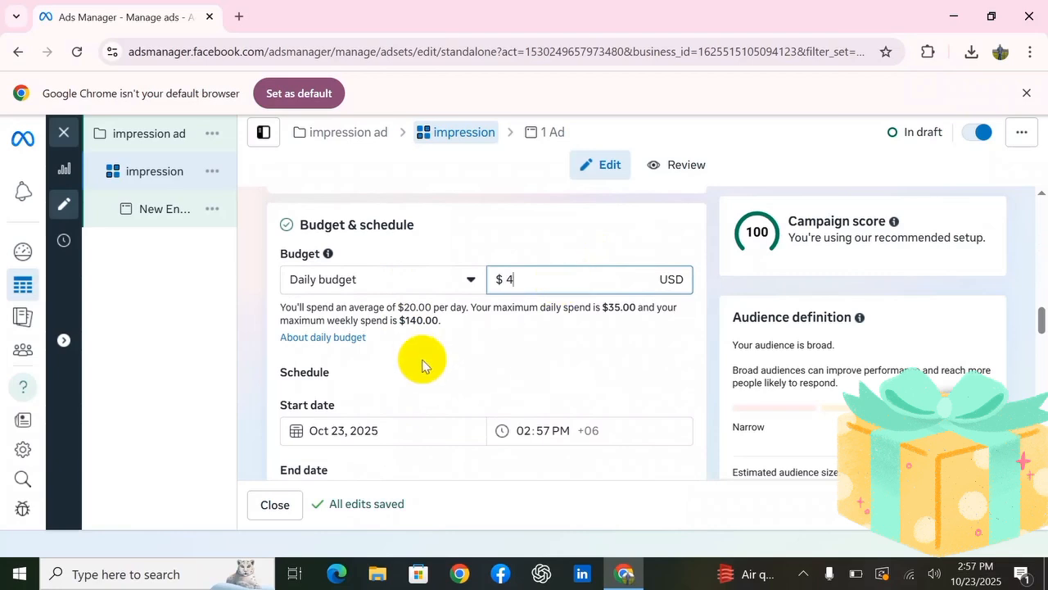
scroll(423, 364, down, 1)
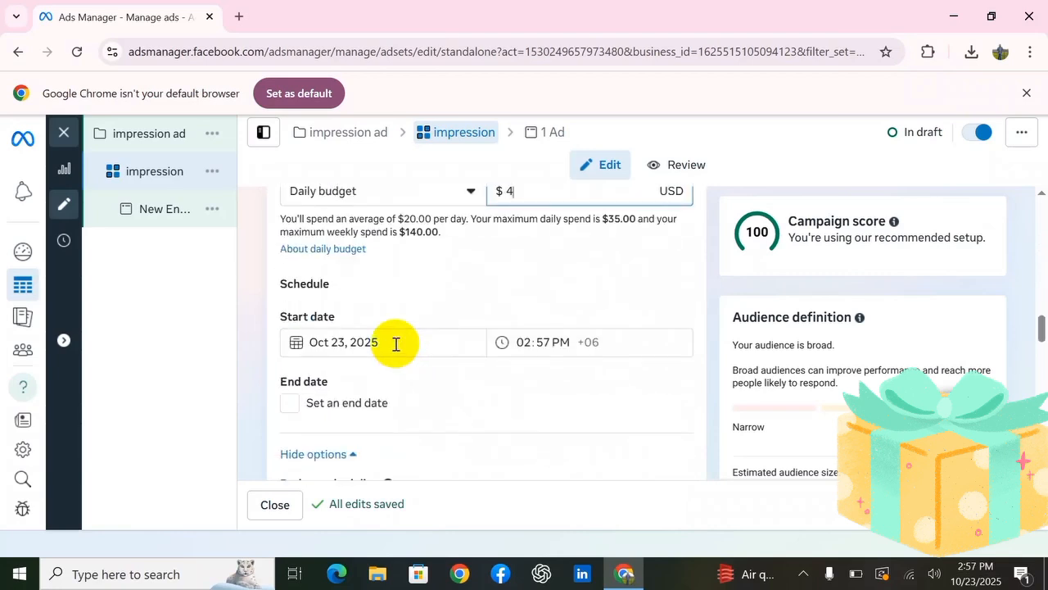
click(550, 344)
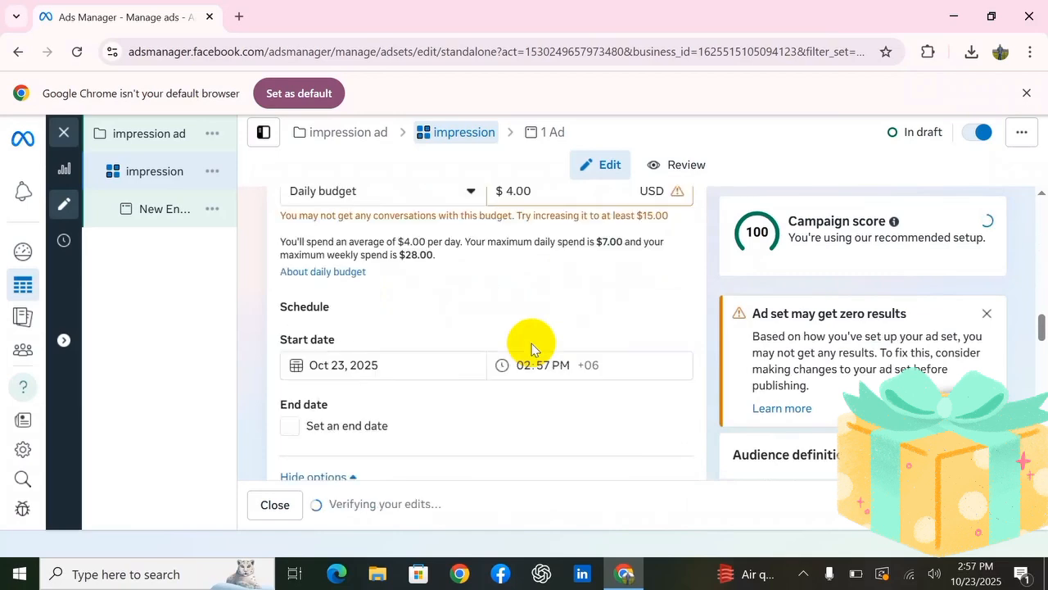
click(526, 366)
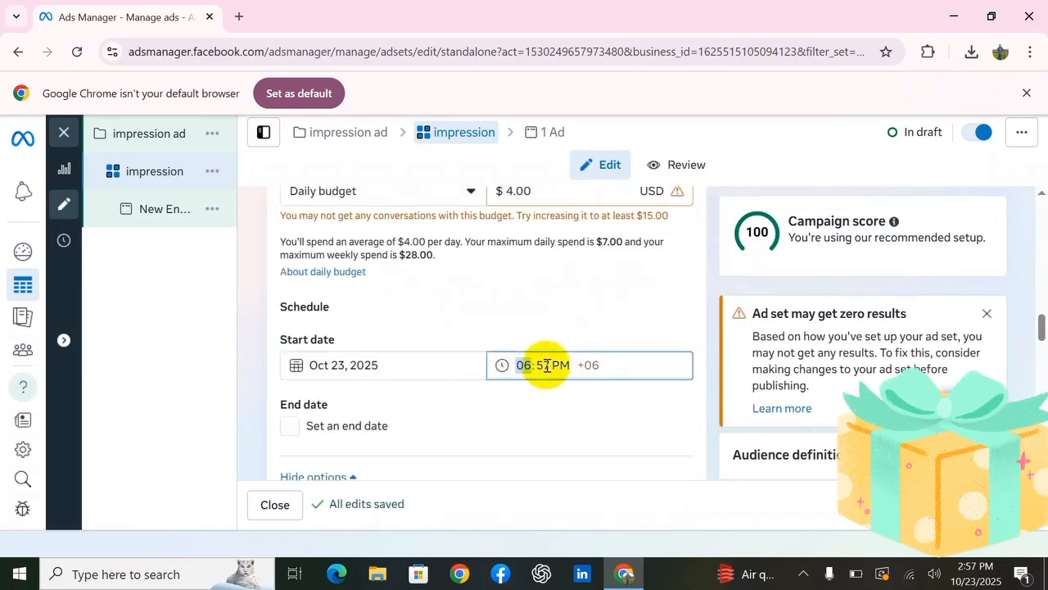
click(546, 367)
- Enable an end date for the ad set and set it to Oct 26, 2025 at 06:05 PM
click(289, 426)
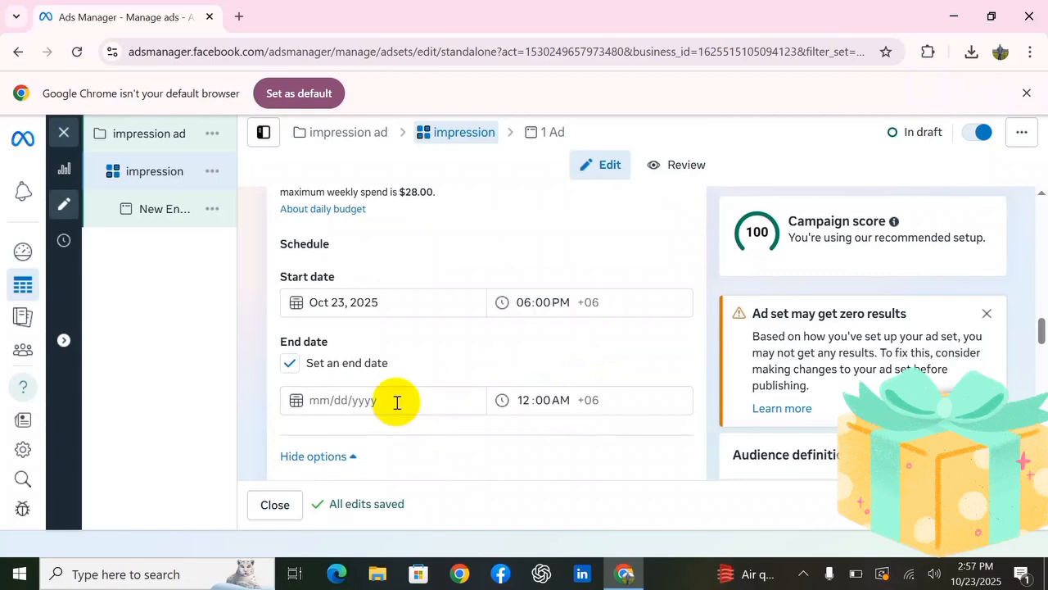
click(396, 400)
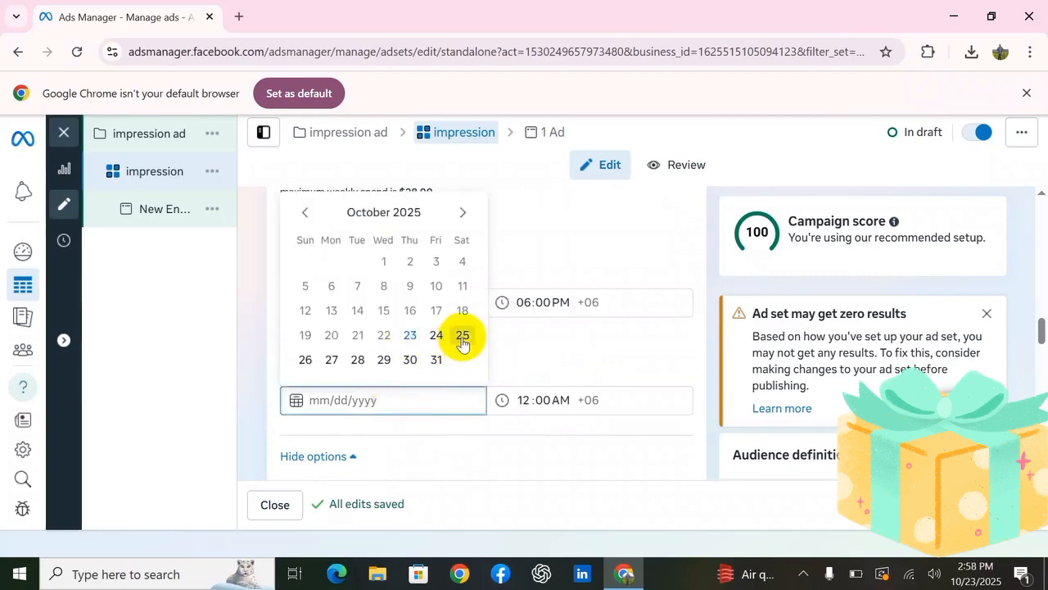
click(304, 359)
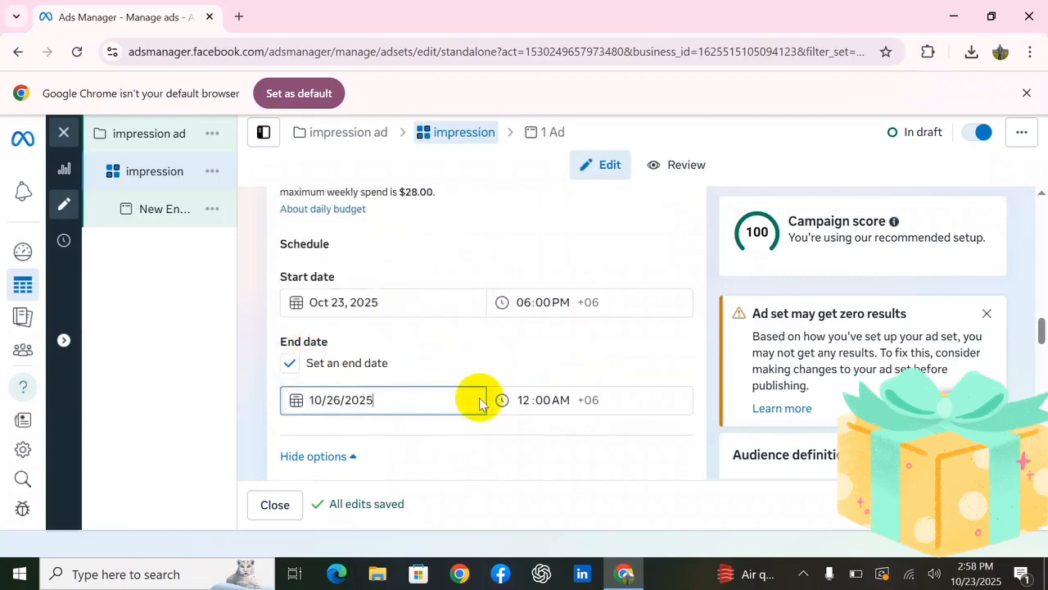
click(528, 396)
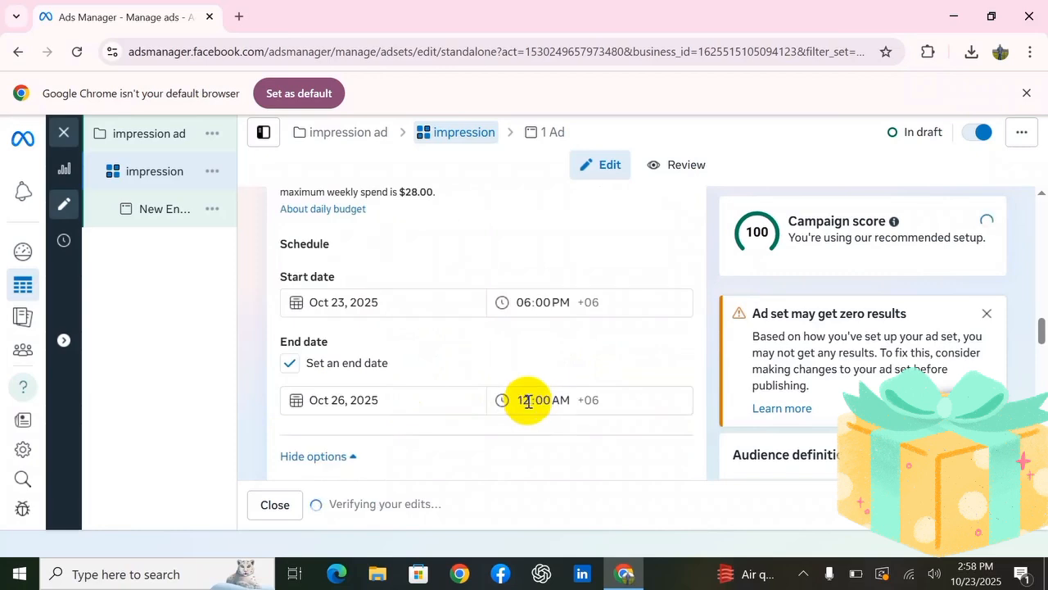
text(6)
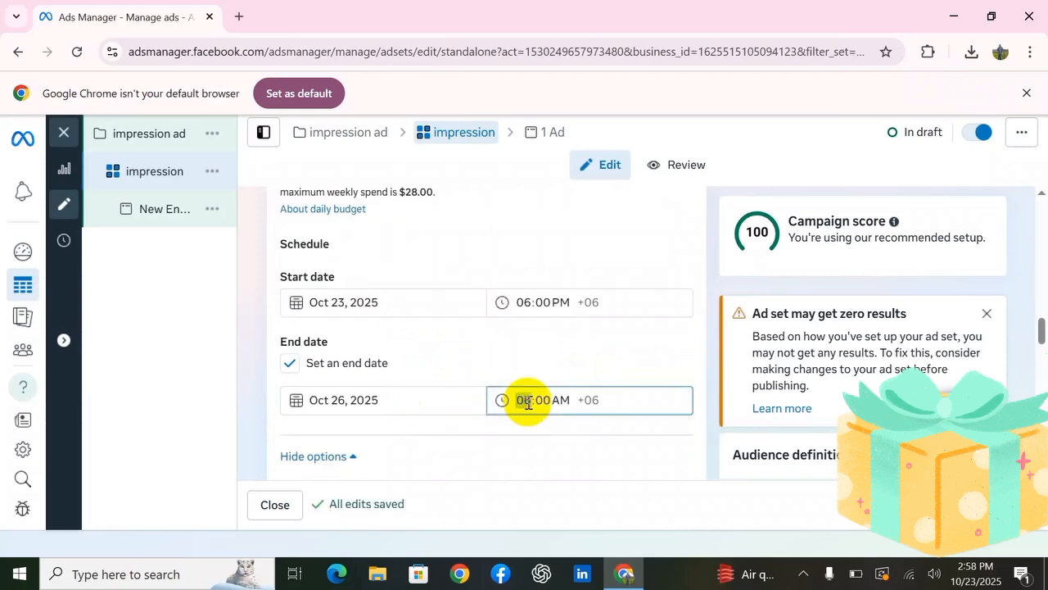
key(Tab)
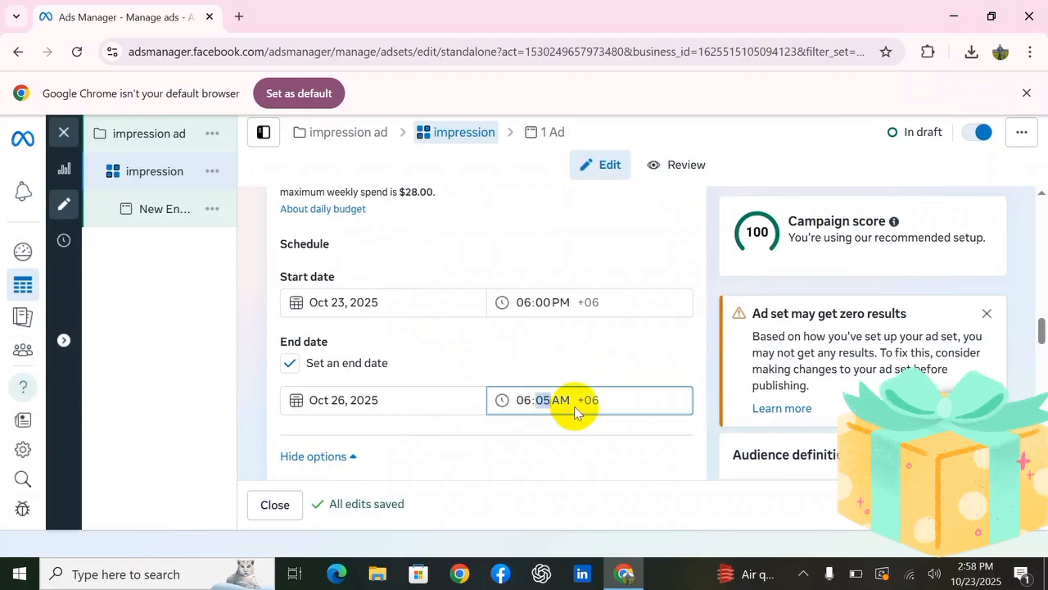
click(569, 400)
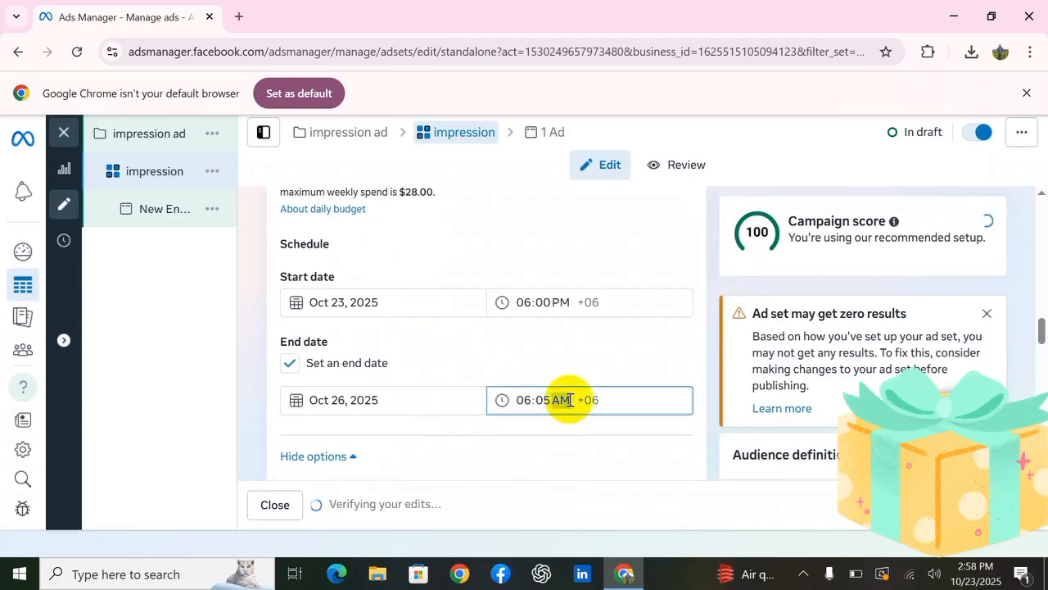
- Review the ad set's budget scheduling options and the location and minimum age settings in the audience controls
scroll(452, 434, down, 3)
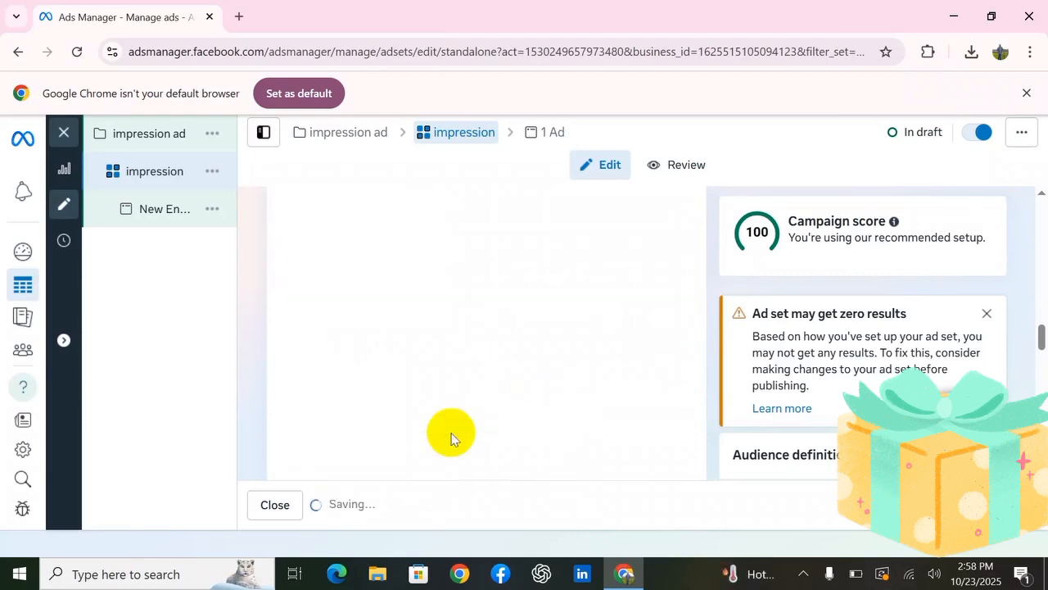
scroll(451, 436, down, 3)
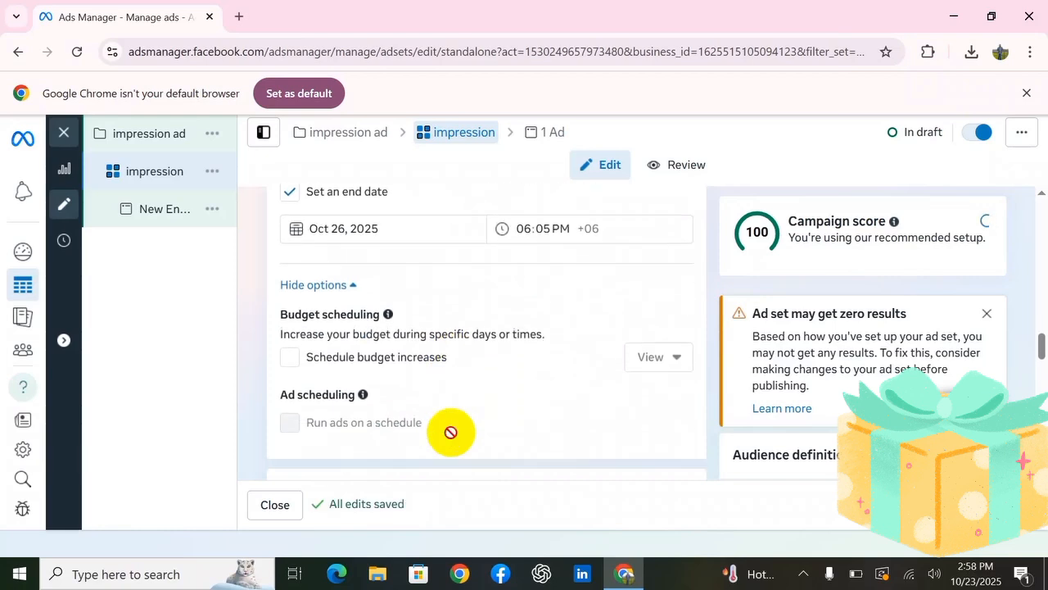
scroll(452, 434, down, 1)
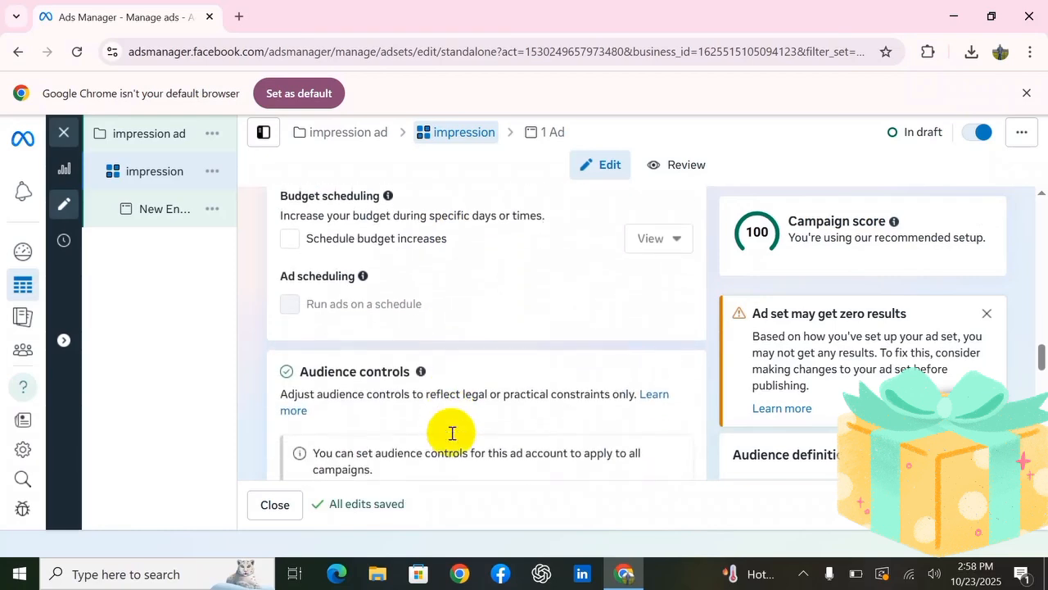
scroll(452, 434, up, 2)
scroll(451, 438, down, 1)
scroll(451, 438, down, 3)
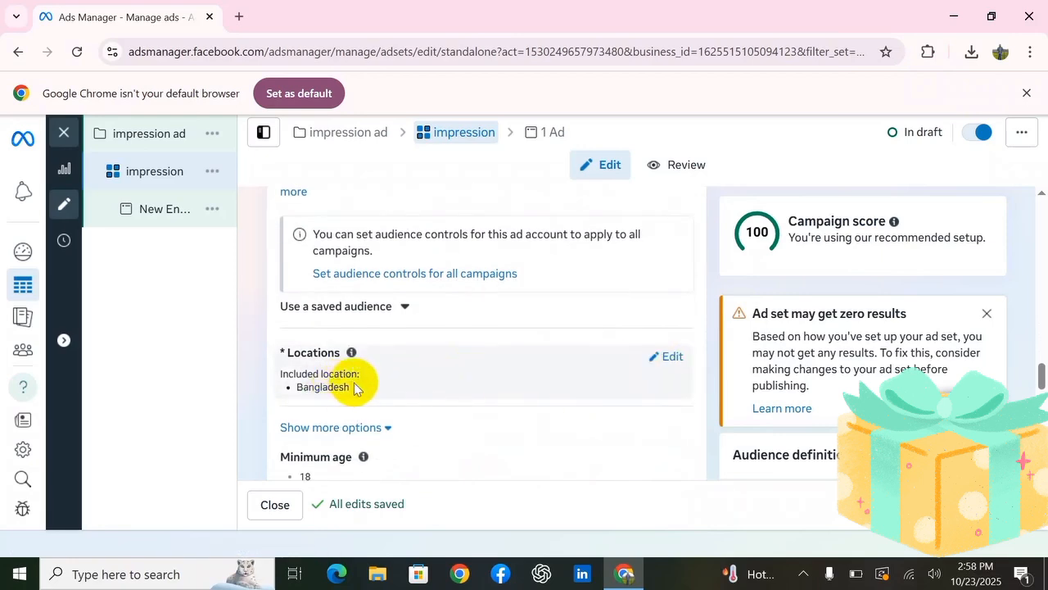
scroll(355, 388, down, 1)
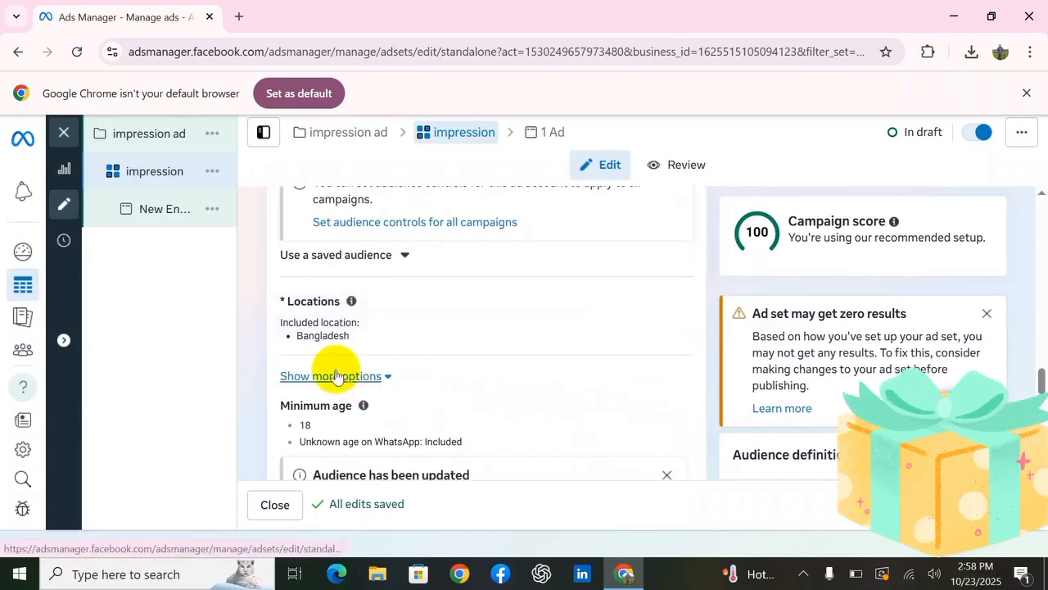
scroll(398, 376, down, 2)
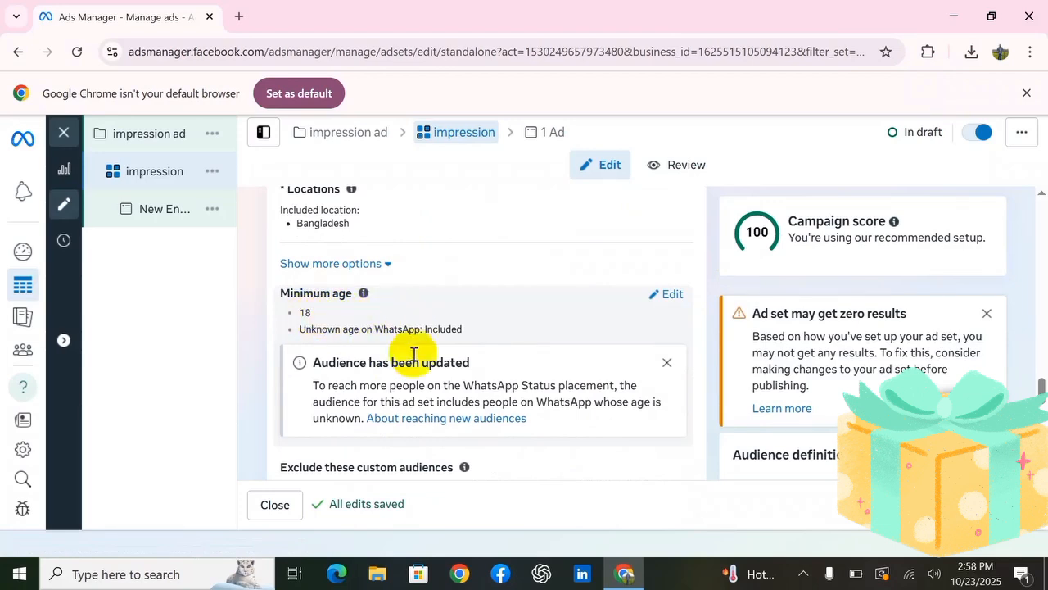
- Edit the ad set's placements and choose Manual placements instead of Advantage+ placements
scroll(445, 359, down, 3)
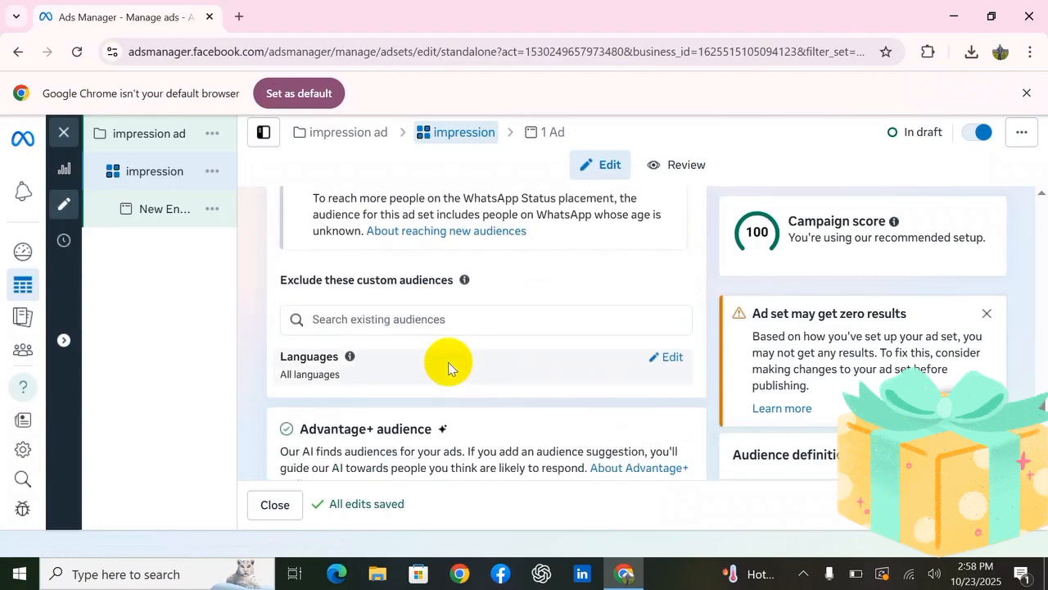
scroll(448, 362, down, 3)
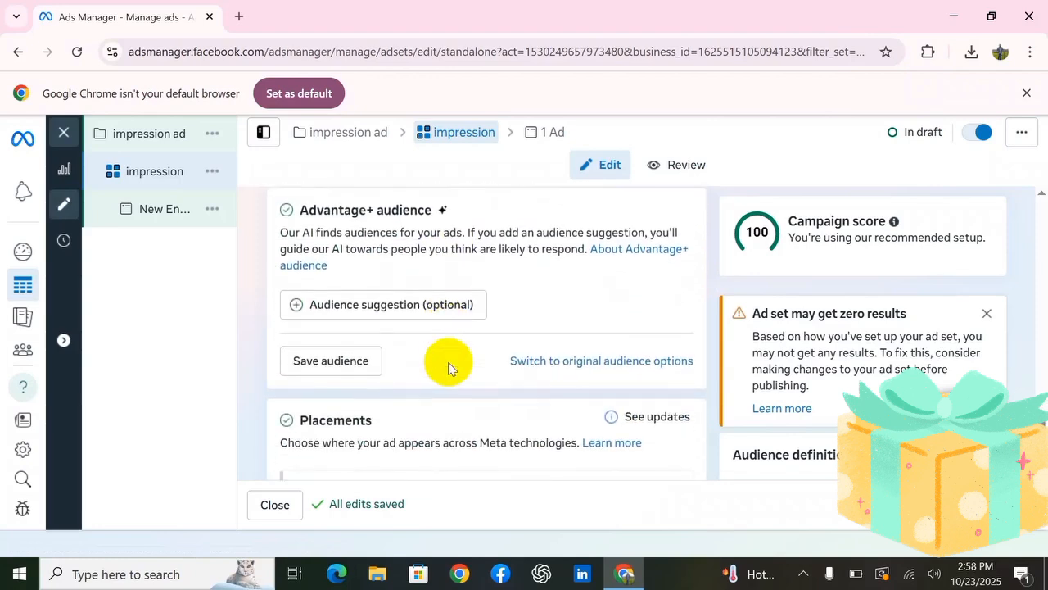
scroll(421, 212, up, 1)
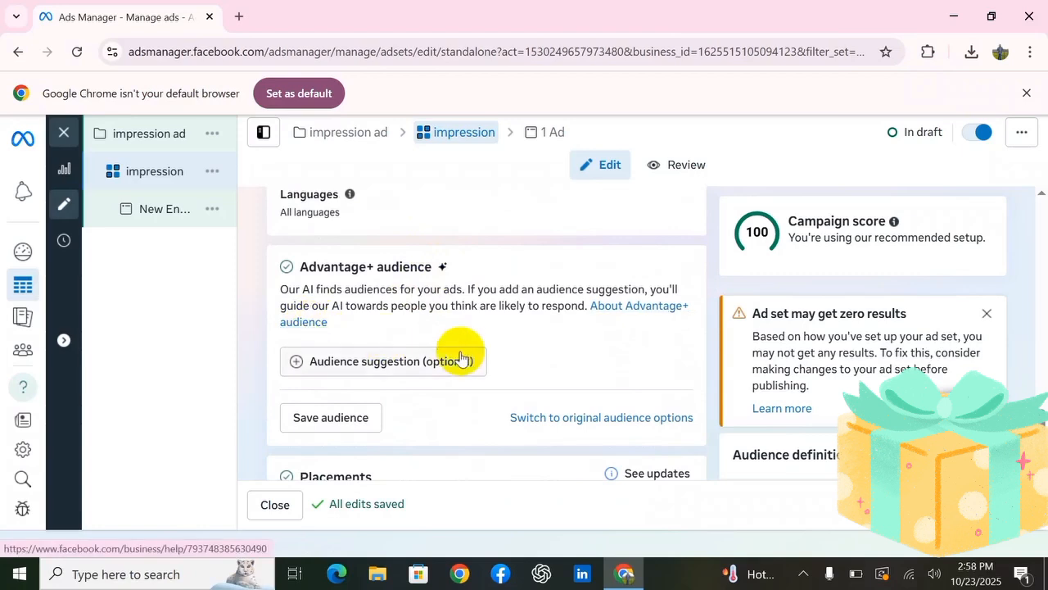
scroll(467, 357, down, 1)
scroll(469, 357, down, 3)
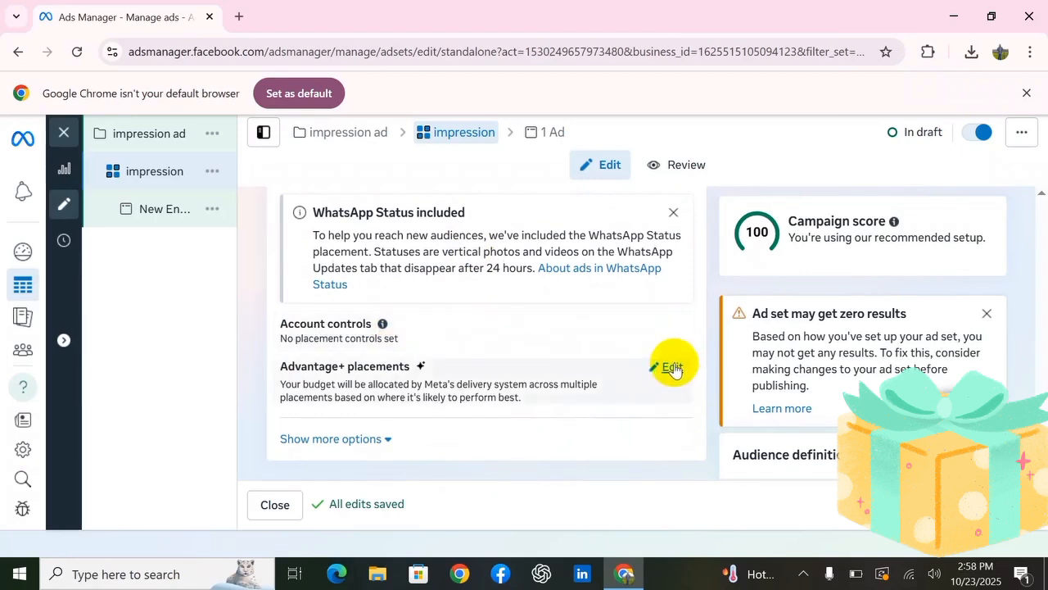
click(672, 367)
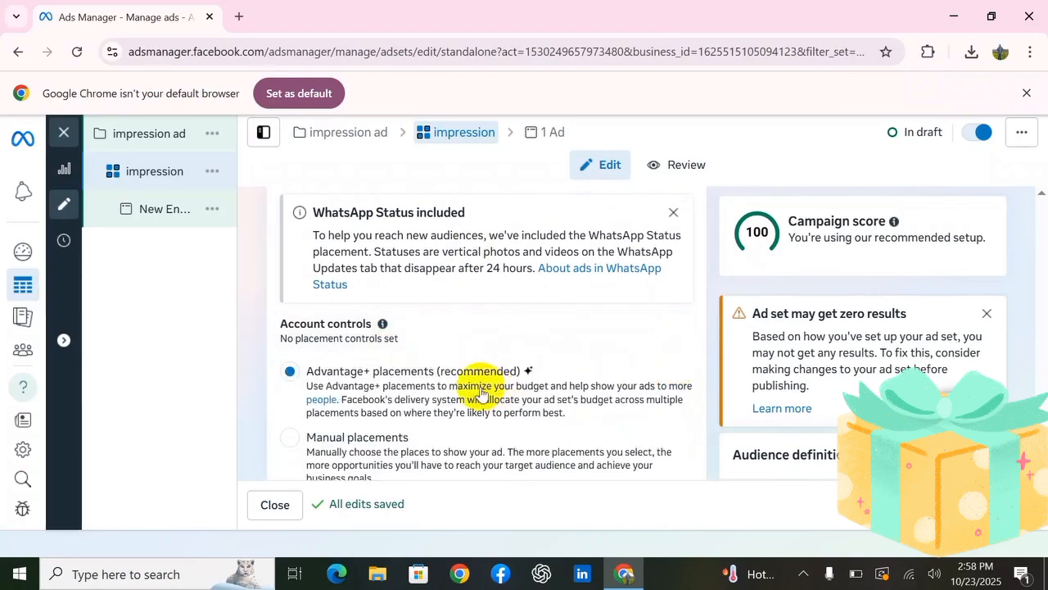
scroll(480, 385, down, 1)
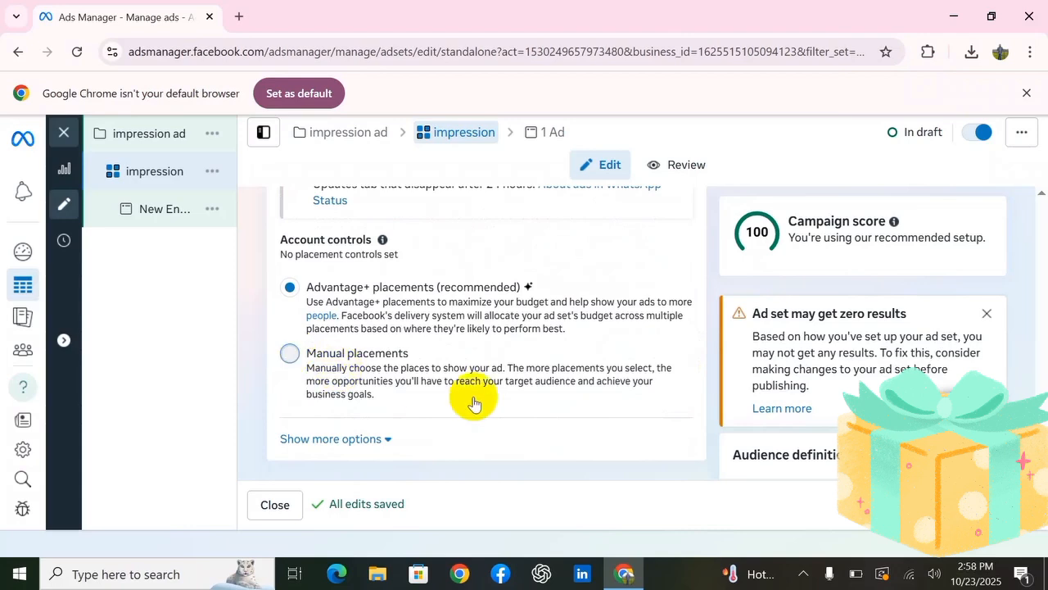
click(473, 403)
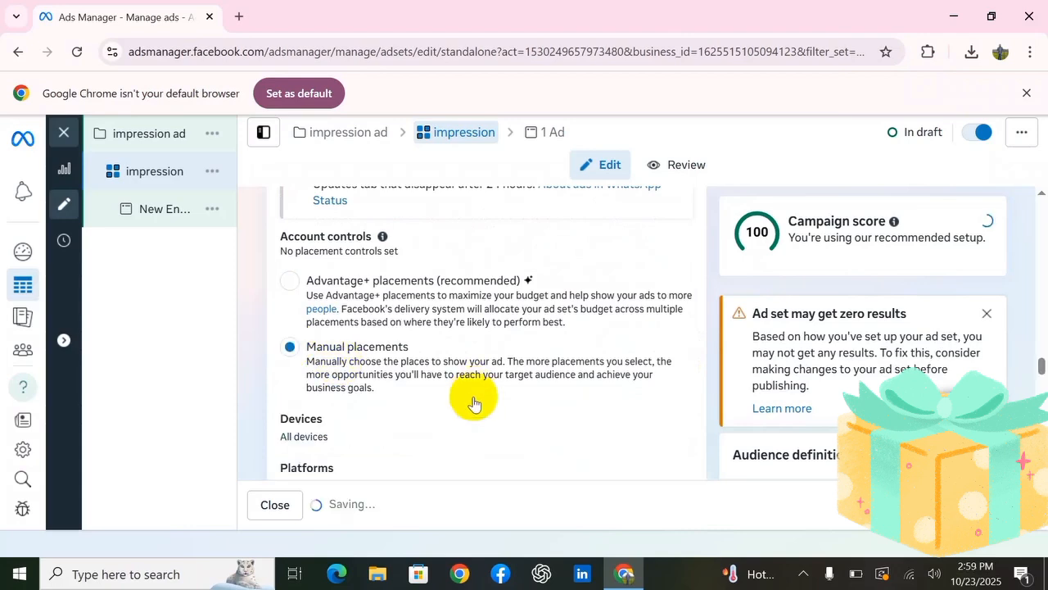
- Exclude Instagram, WhatsApp and Audience Network from the platforms, leaving Facebook and Messenger selected
scroll(474, 403, down, 2)
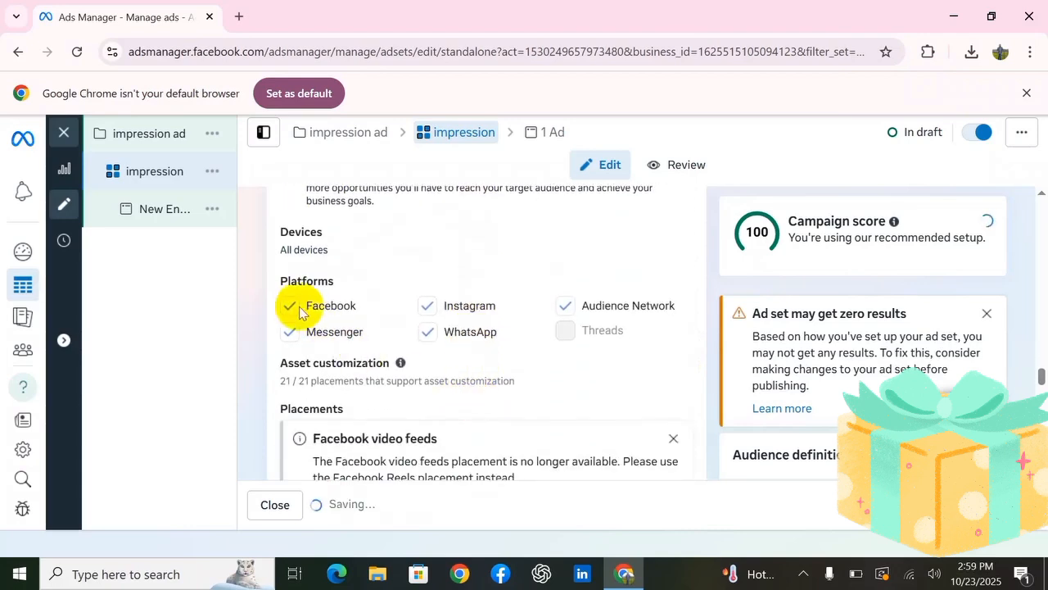
scroll(418, 433, down, 1)
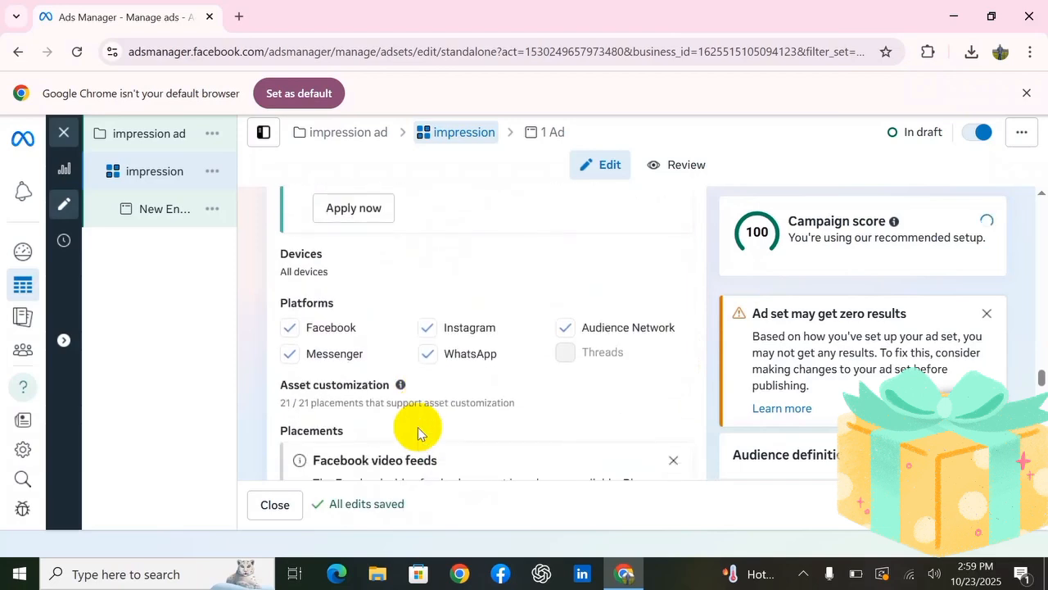
click(427, 353)
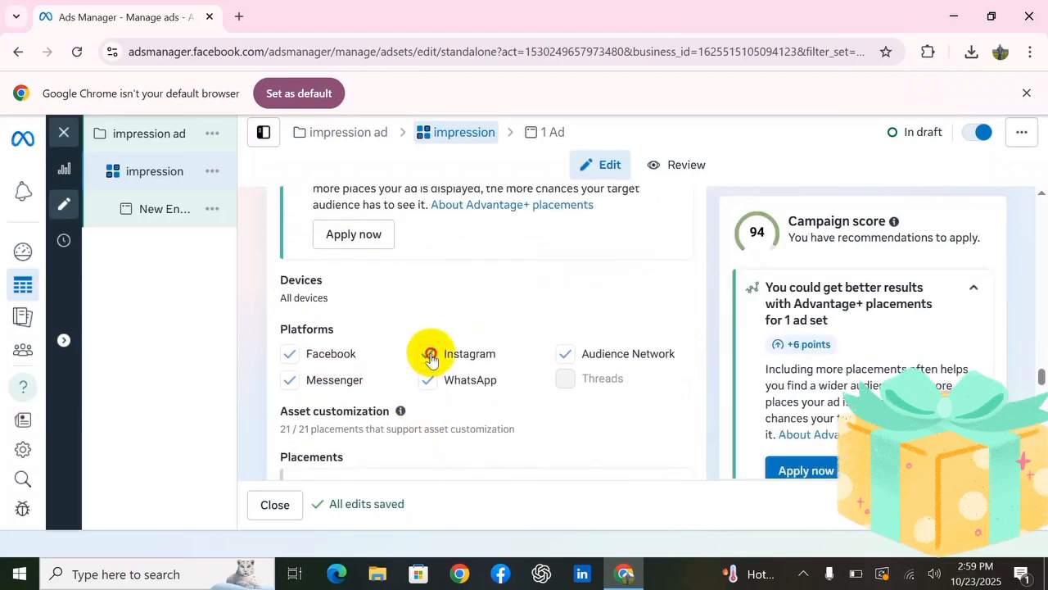
click(428, 376)
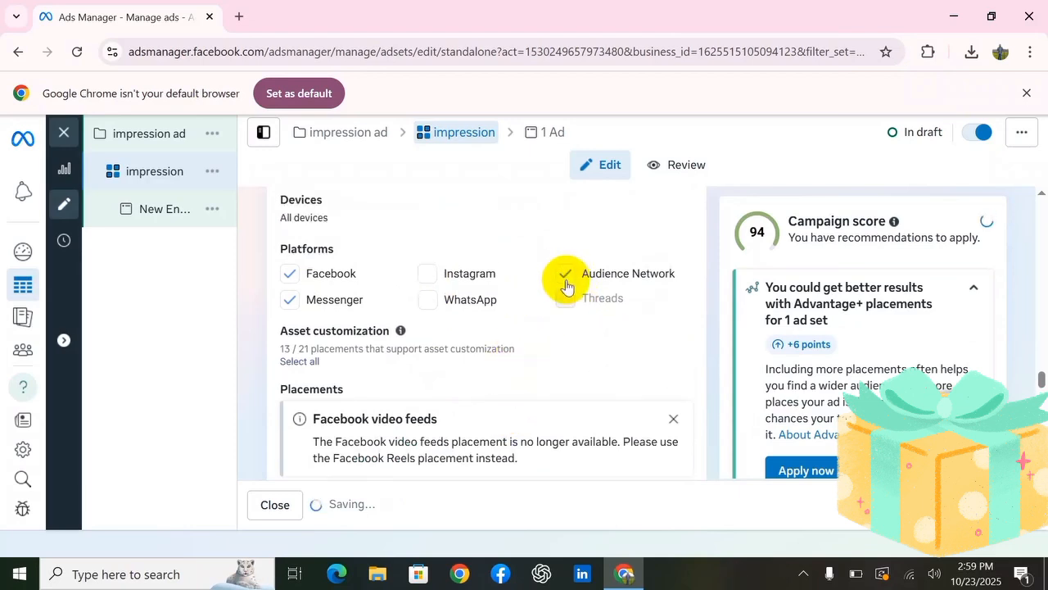
click(564, 276)
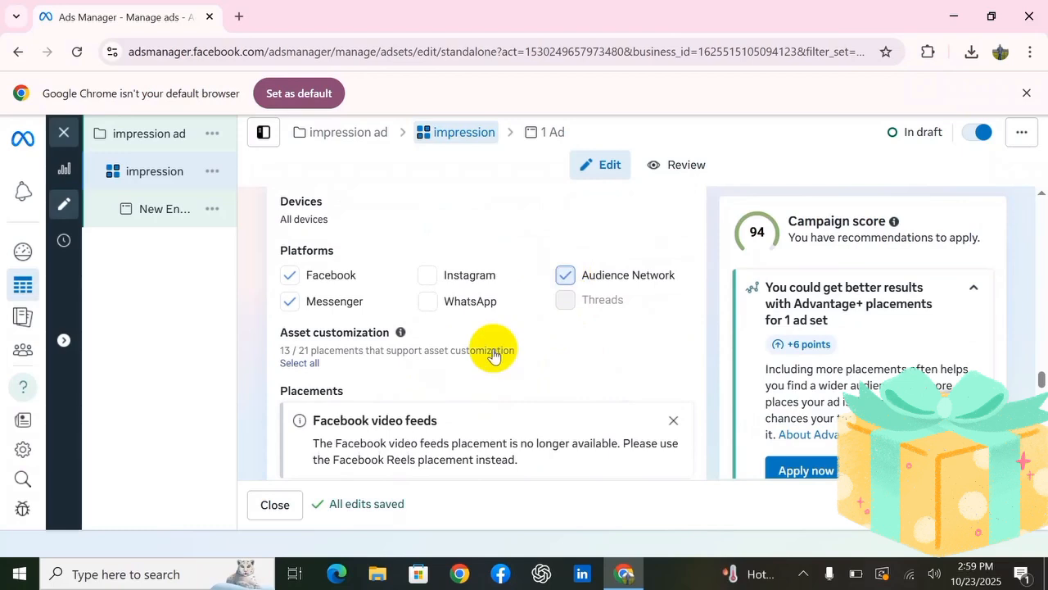
- Look through the placement list and show its additional options to examine the skippable ads, brand safety and inventory filter settings
scroll(494, 349, down, 5)
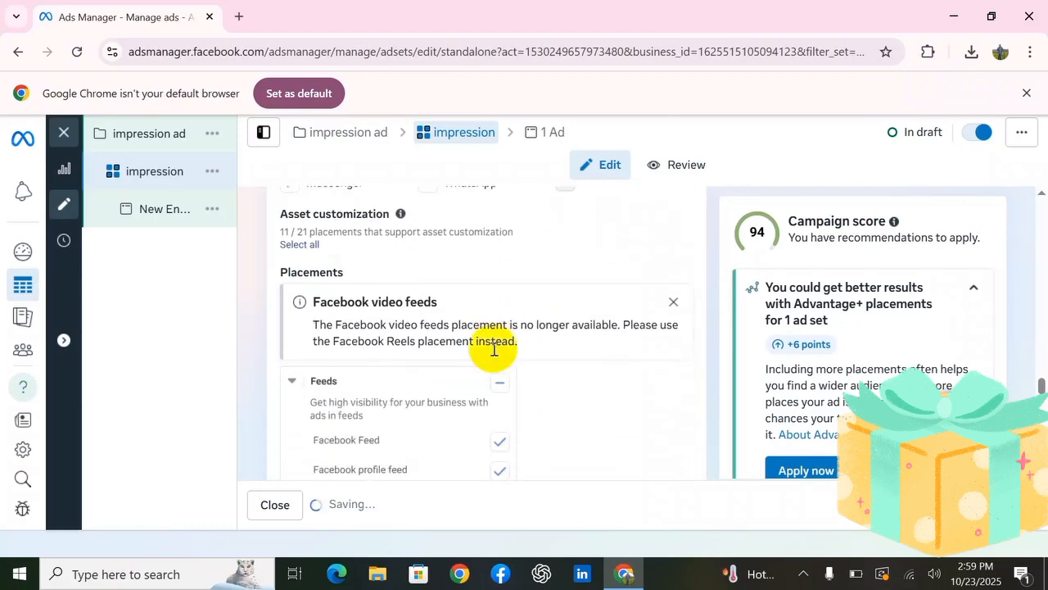
scroll(494, 354, down, 10)
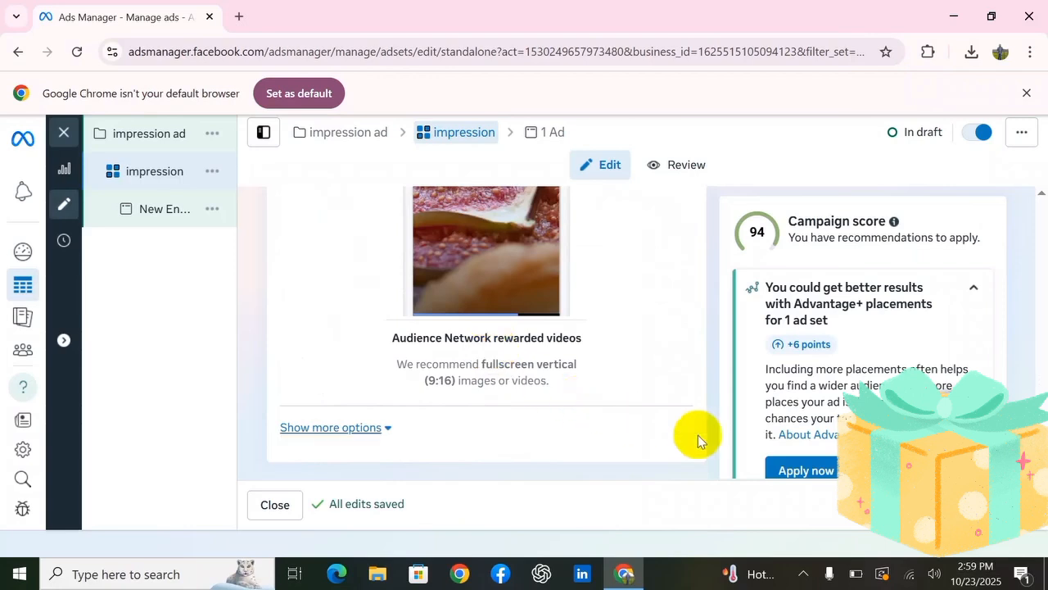
click(364, 427)
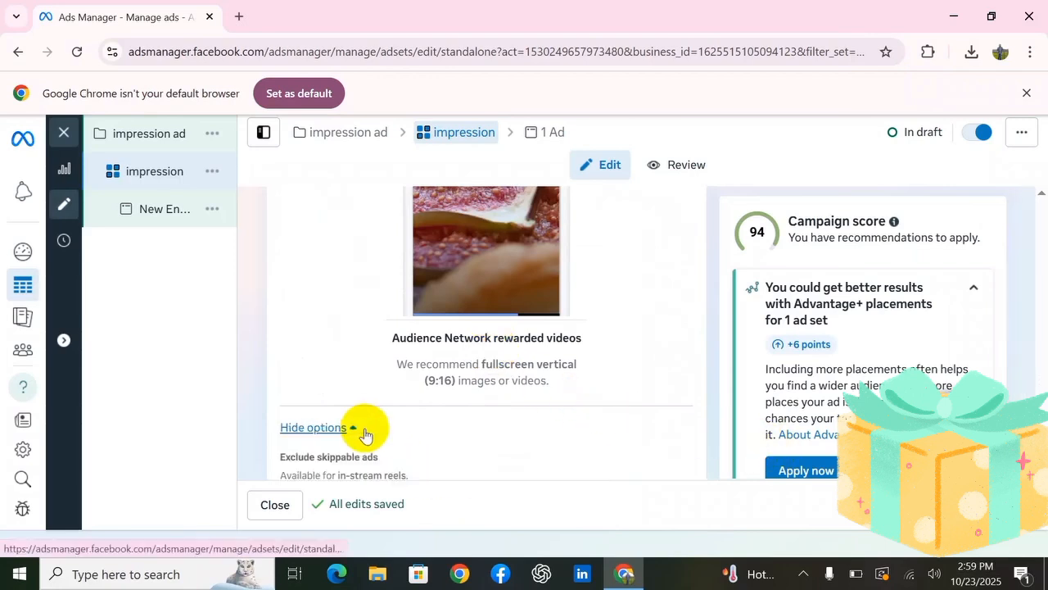
scroll(365, 430, down, 3)
scroll(364, 427, down, 3)
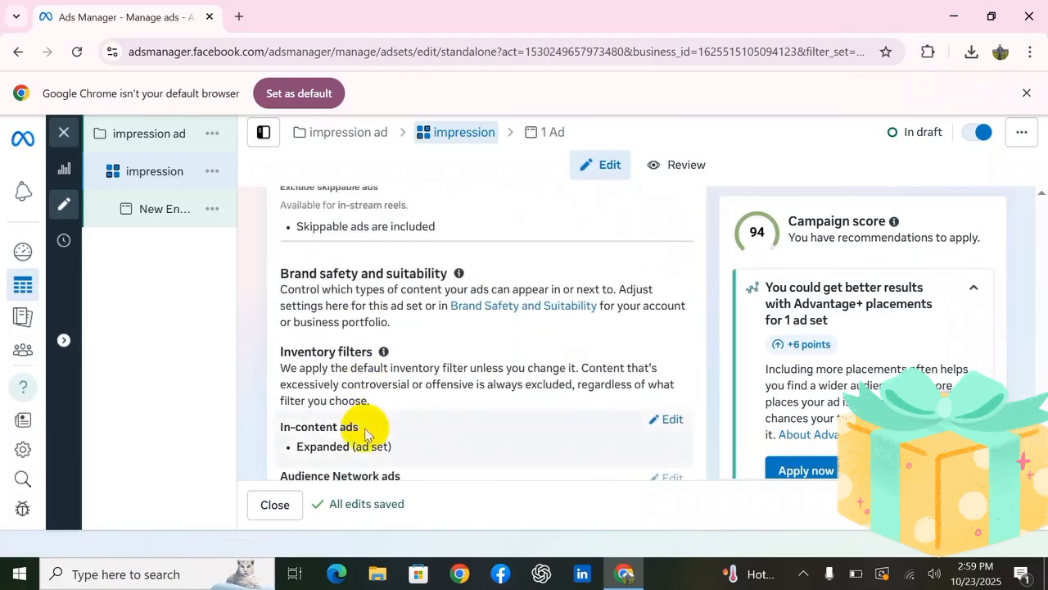
- Recheck the ad set's audience controls, Advantage+ audience section and manual placement settings
scroll(364, 434, up, 10)
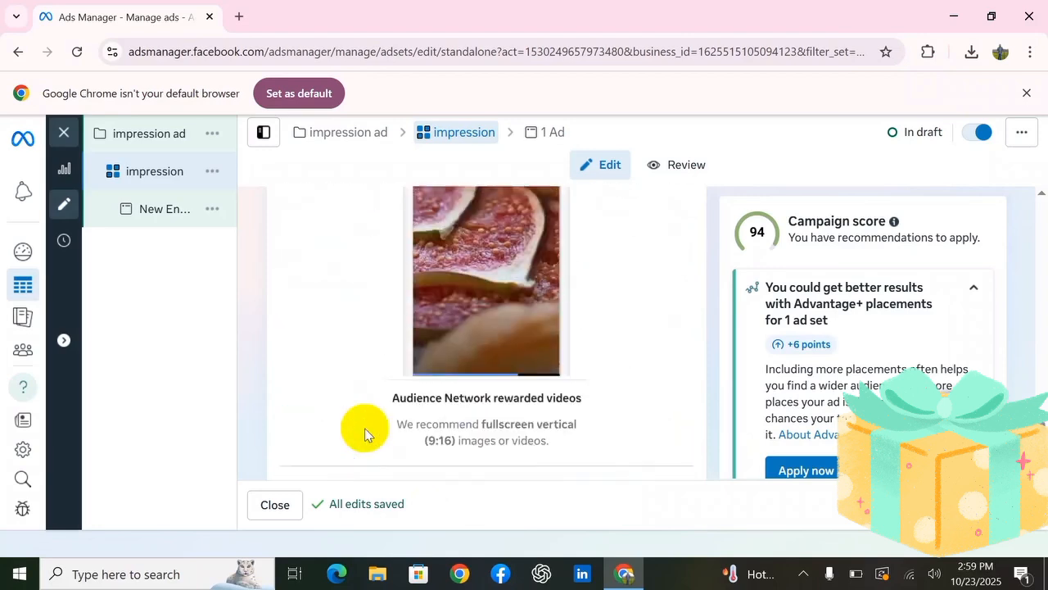
scroll(365, 434, up, 10)
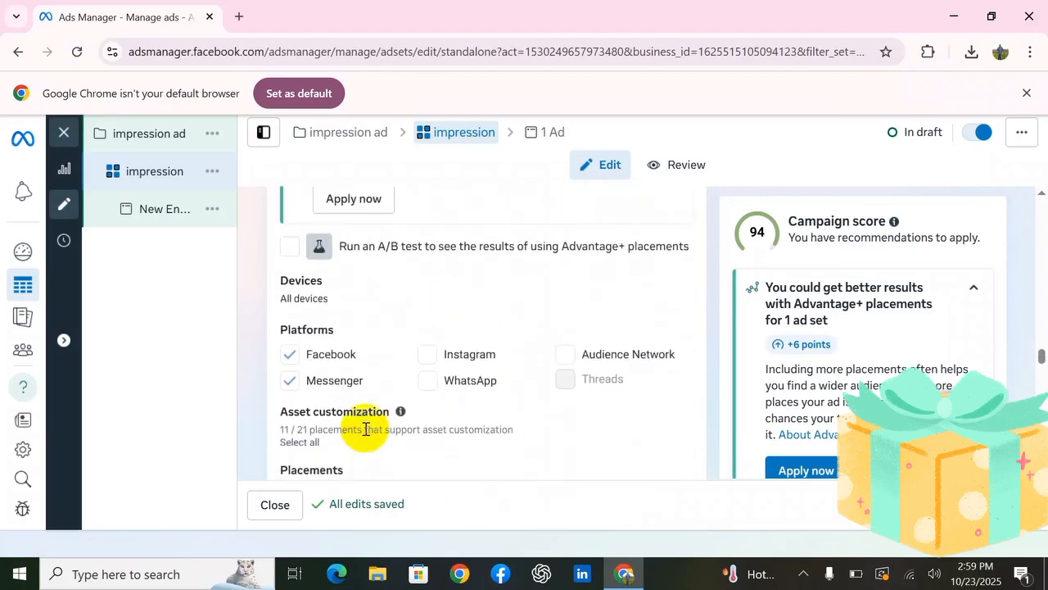
scroll(365, 434, up, 3)
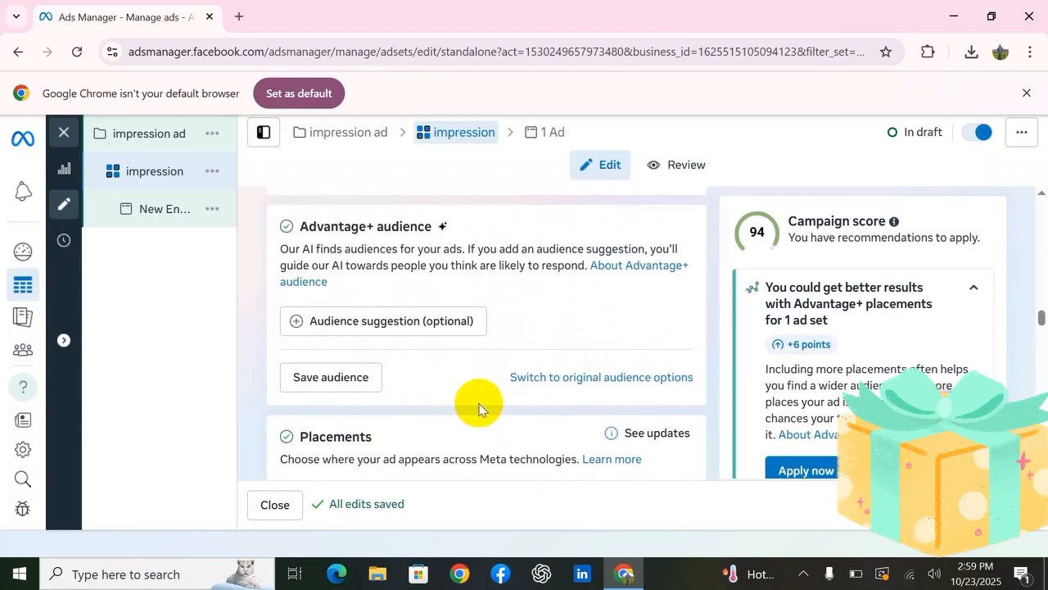
scroll(478, 404, up, 2)
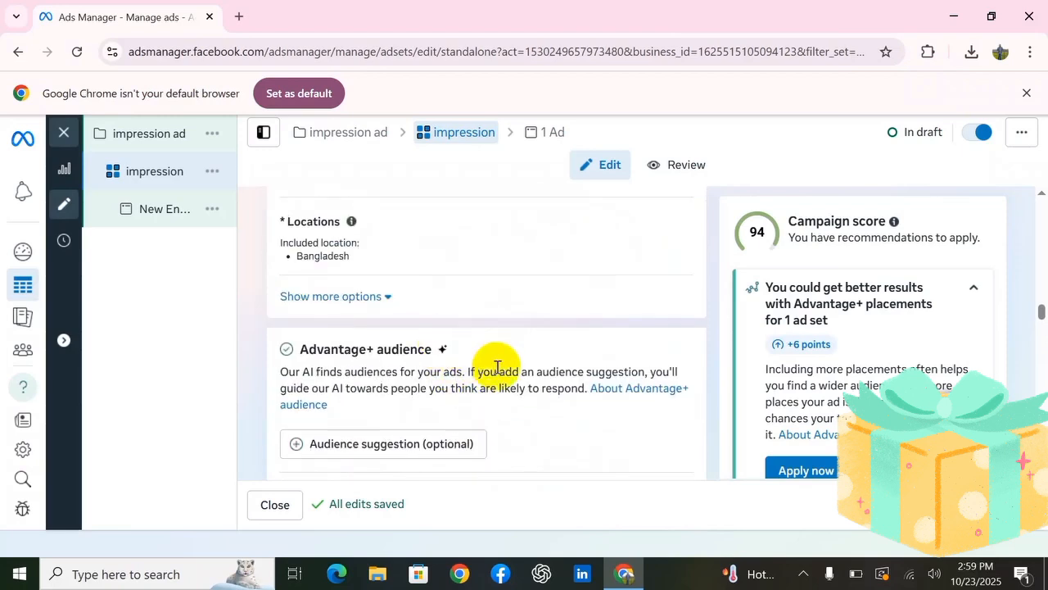
scroll(496, 366, up, 3)
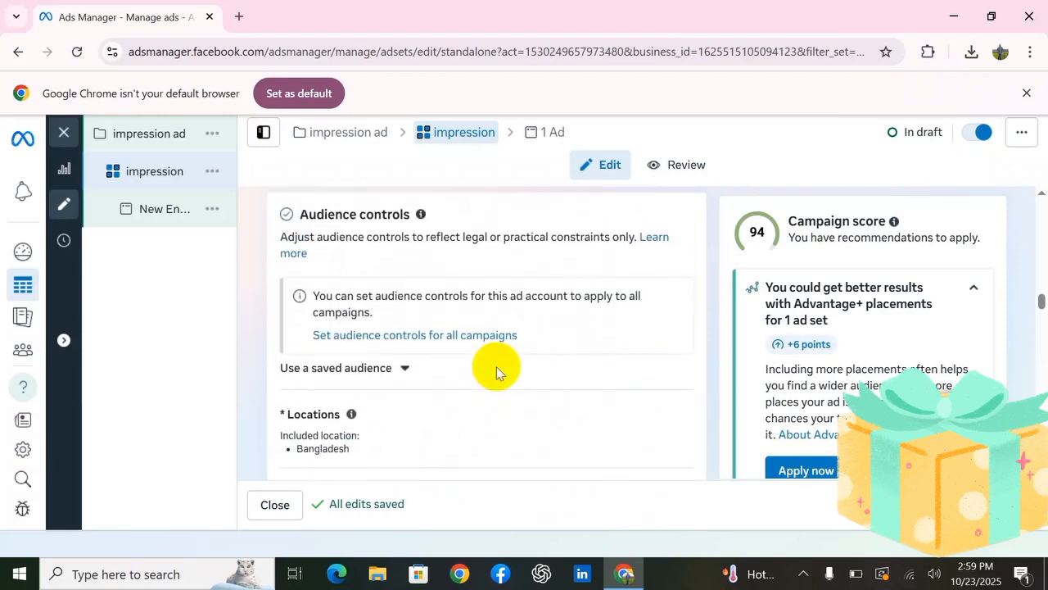
scroll(464, 381, down, 5)
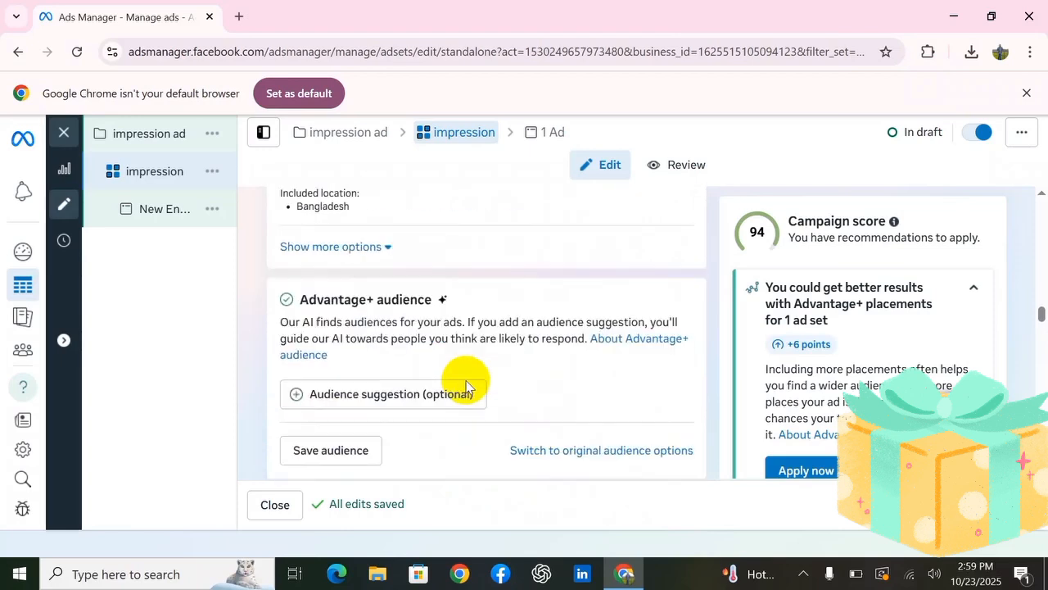
scroll(465, 385, down, 1)
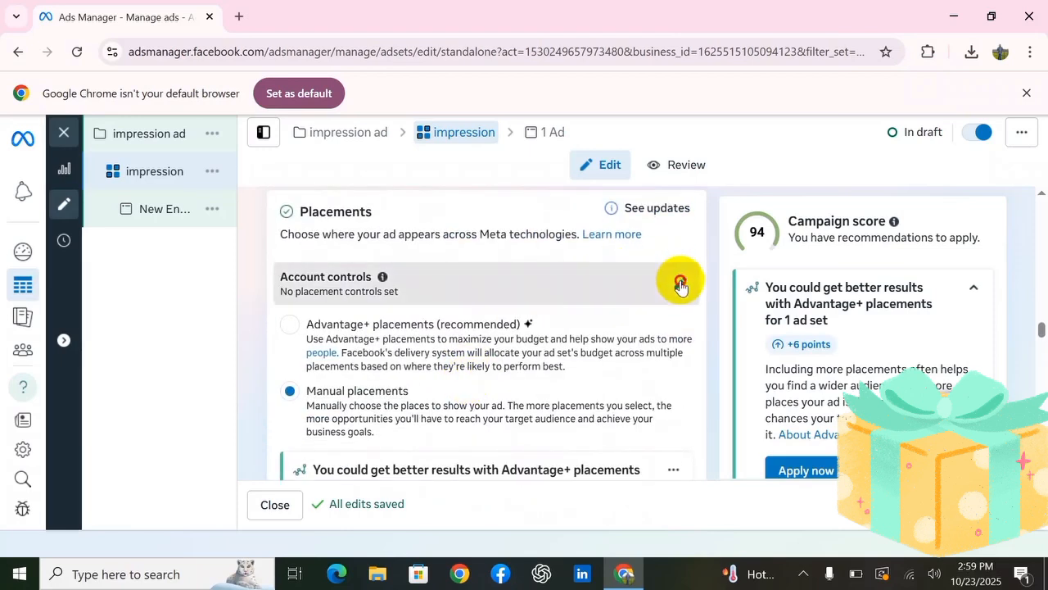
click(681, 283)
scroll(681, 285, down, 6)
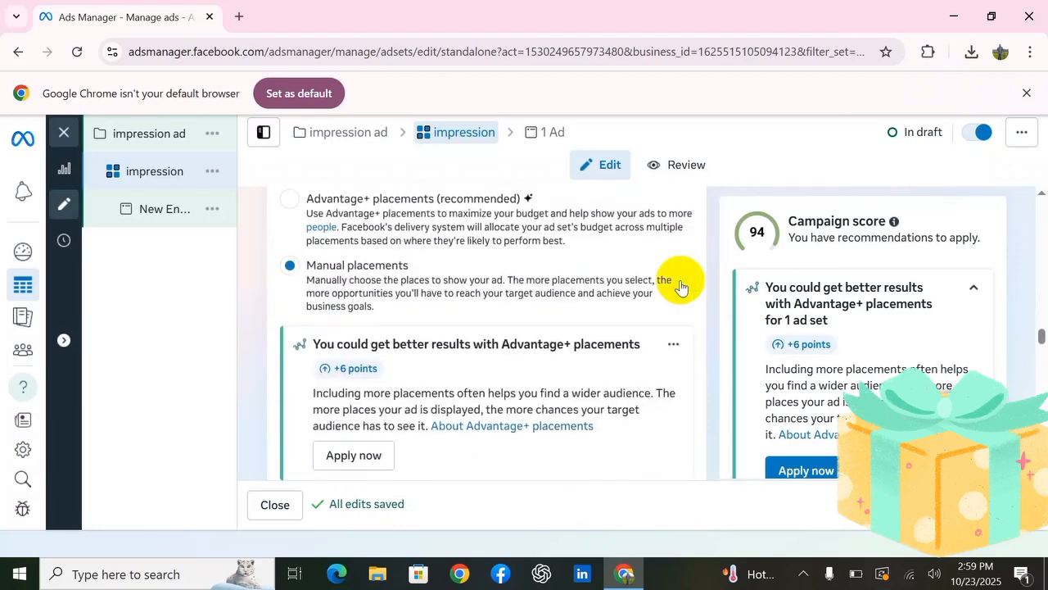
scroll(680, 285, down, 7)
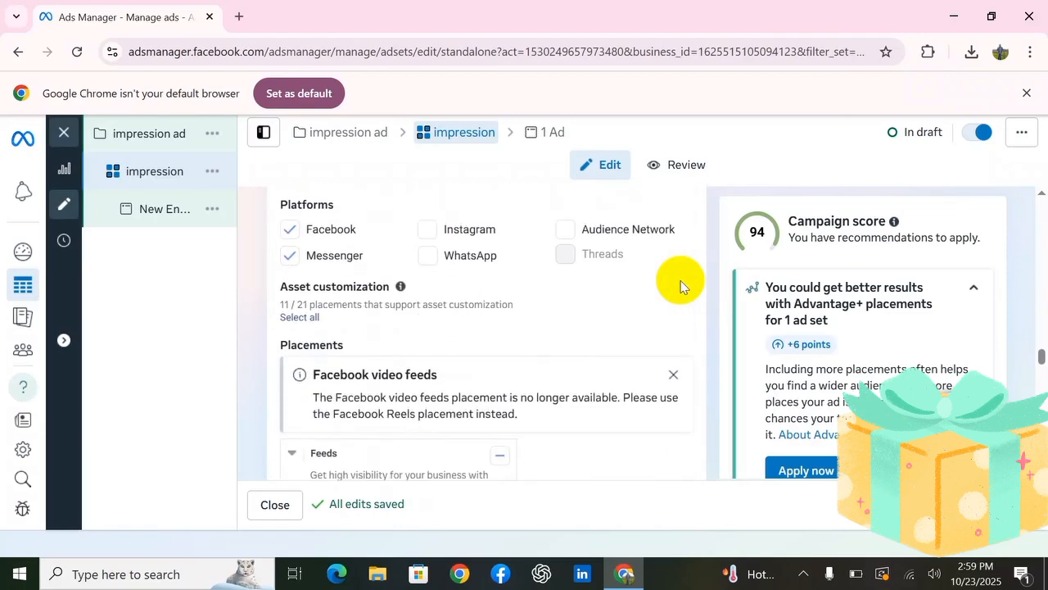
- Continue to the campaign's ad level and rename the ad as "impression"
scroll(681, 285, down, 5)
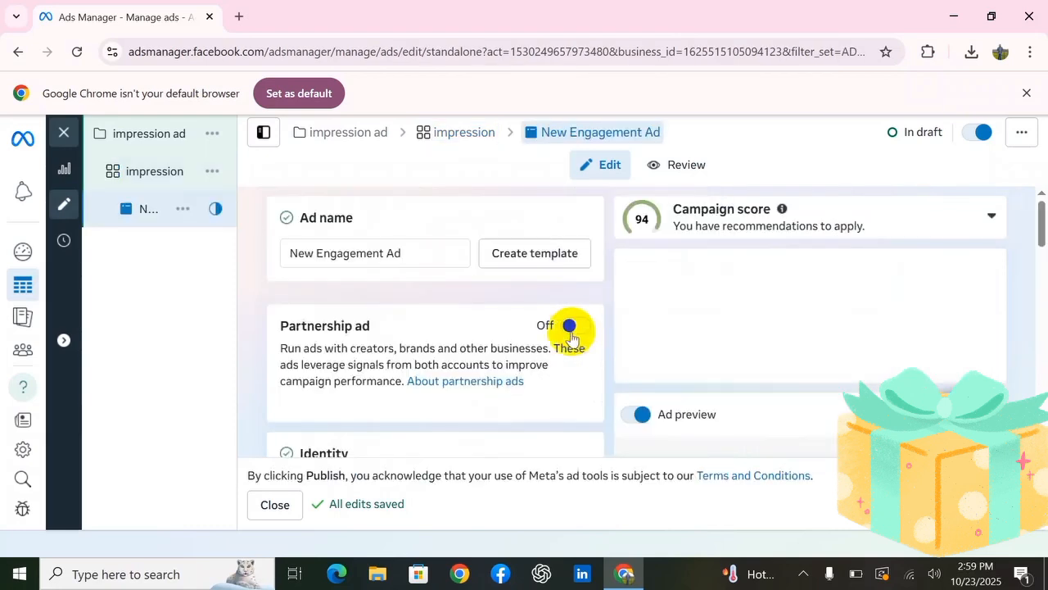
triple_click(401, 254)
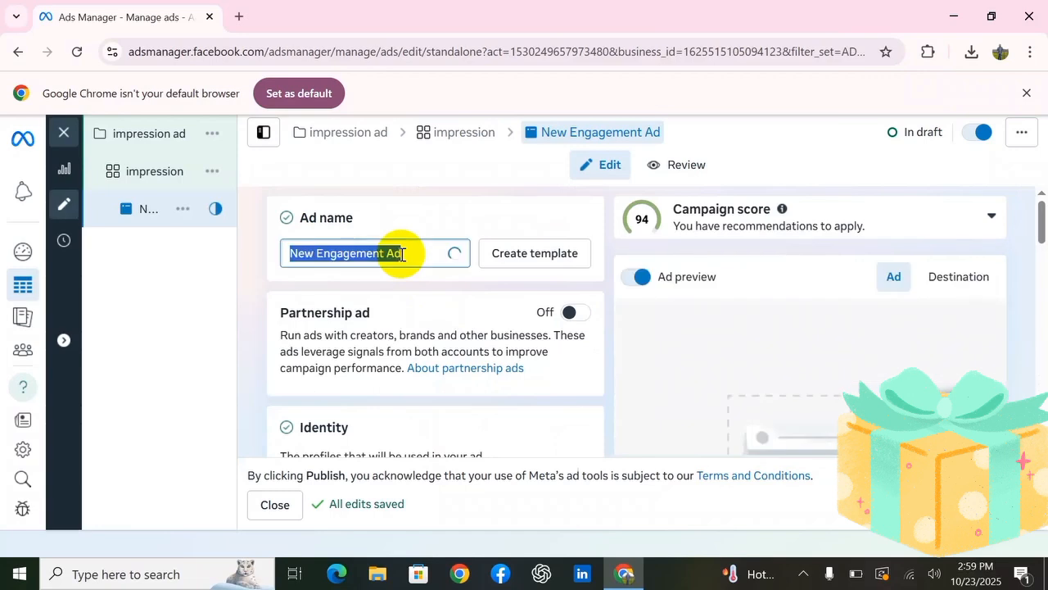
text(im)
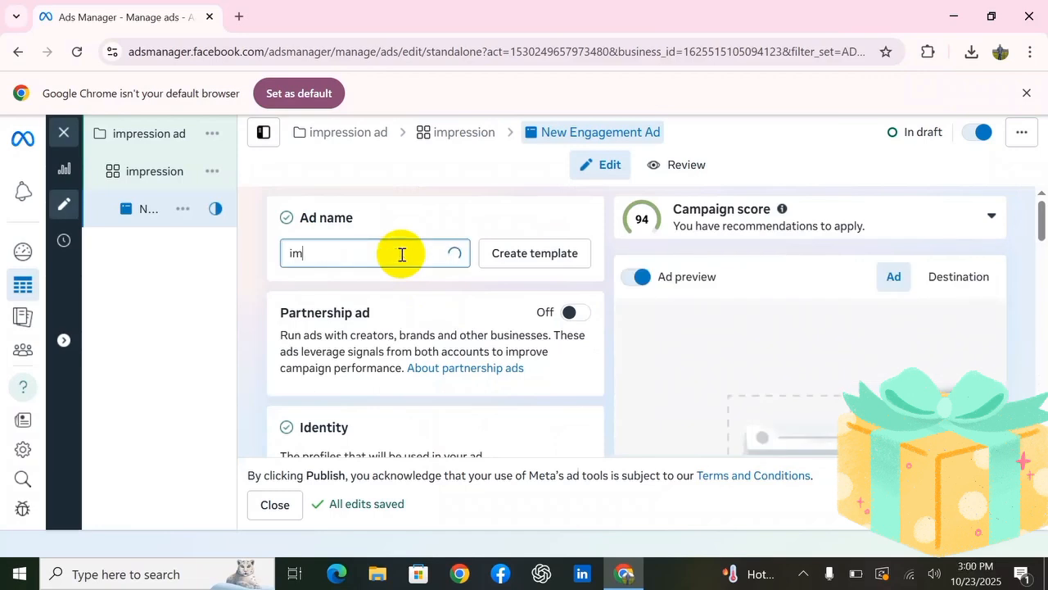
text(rp)
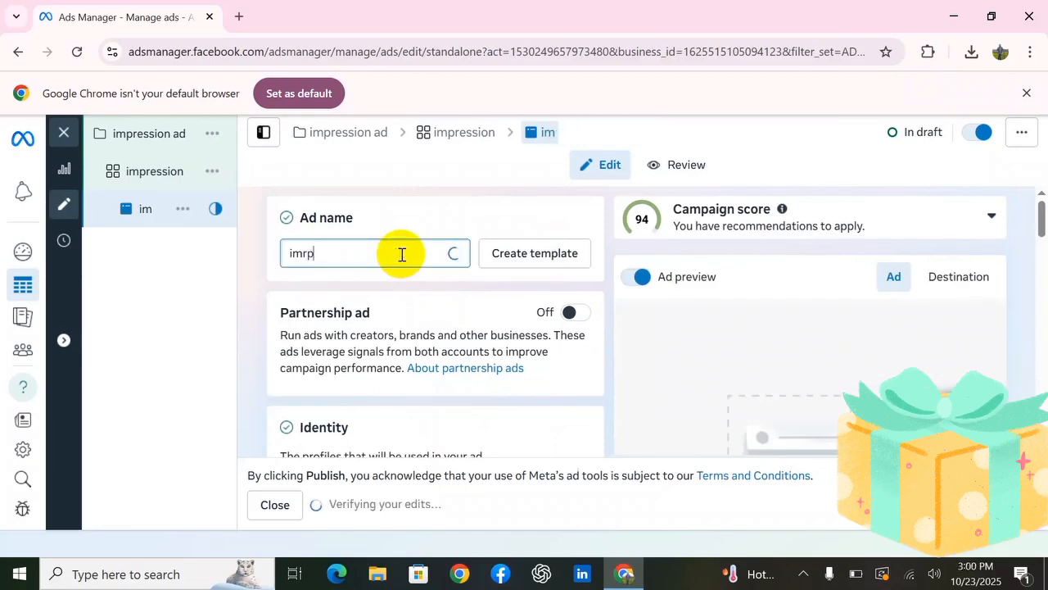
text(ession)
- Keep Create ad as the ad setup method and review the format, multi-advertiser and ad creative sections
scroll(401, 254, down, 3)
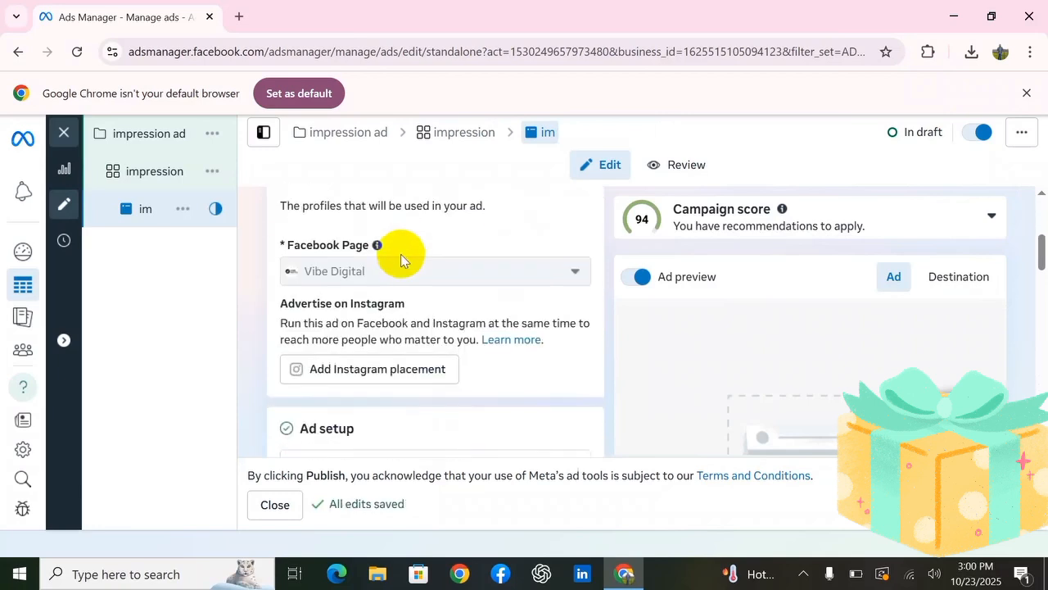
scroll(417, 311, down, 1)
scroll(419, 319, down, 1)
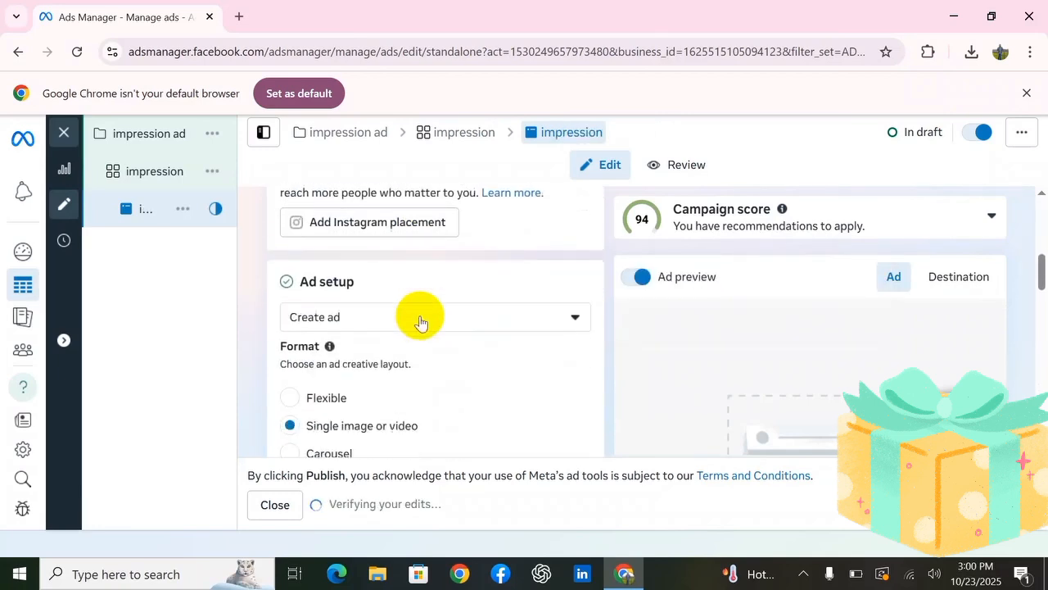
click(376, 291)
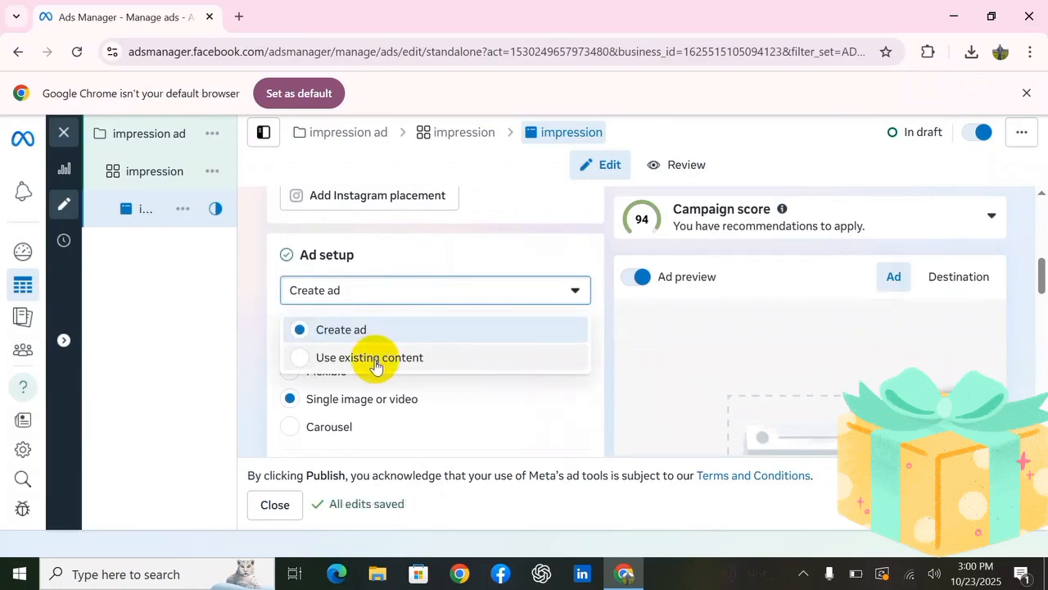
click(356, 333)
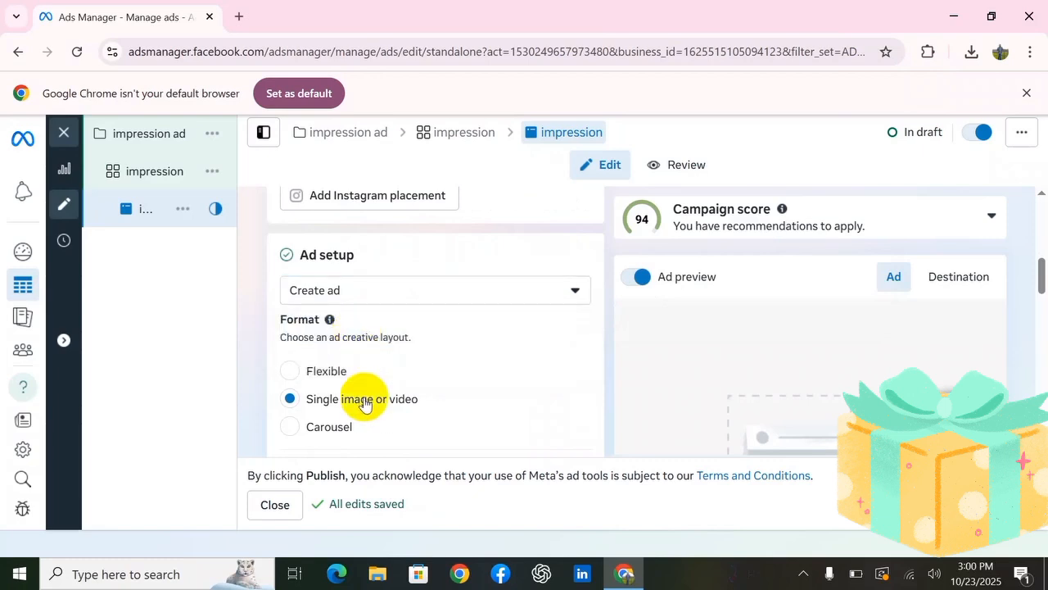
scroll(361, 360, down, 2)
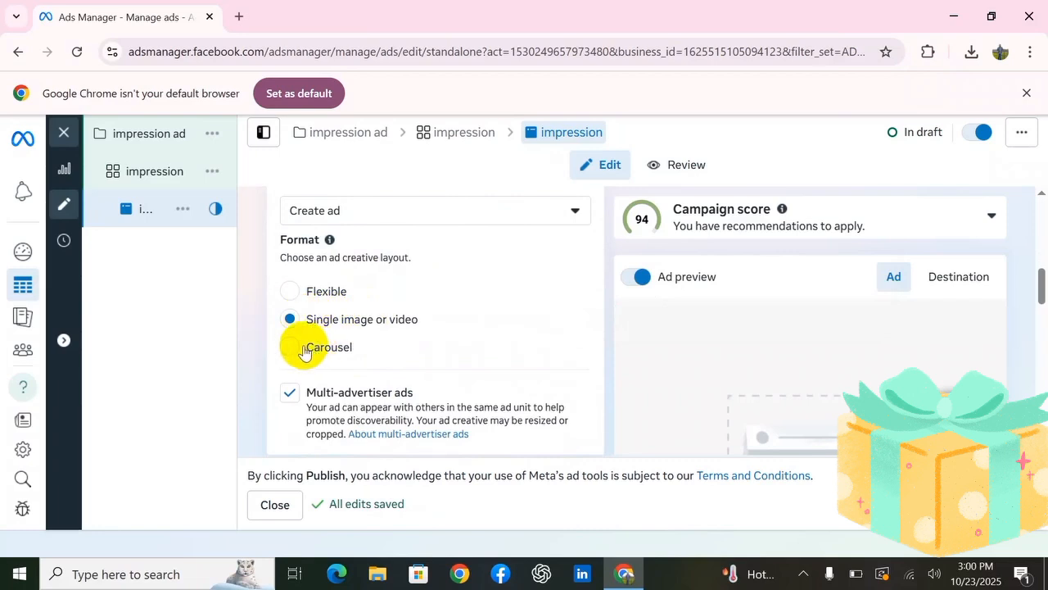
scroll(303, 351, down, 3)
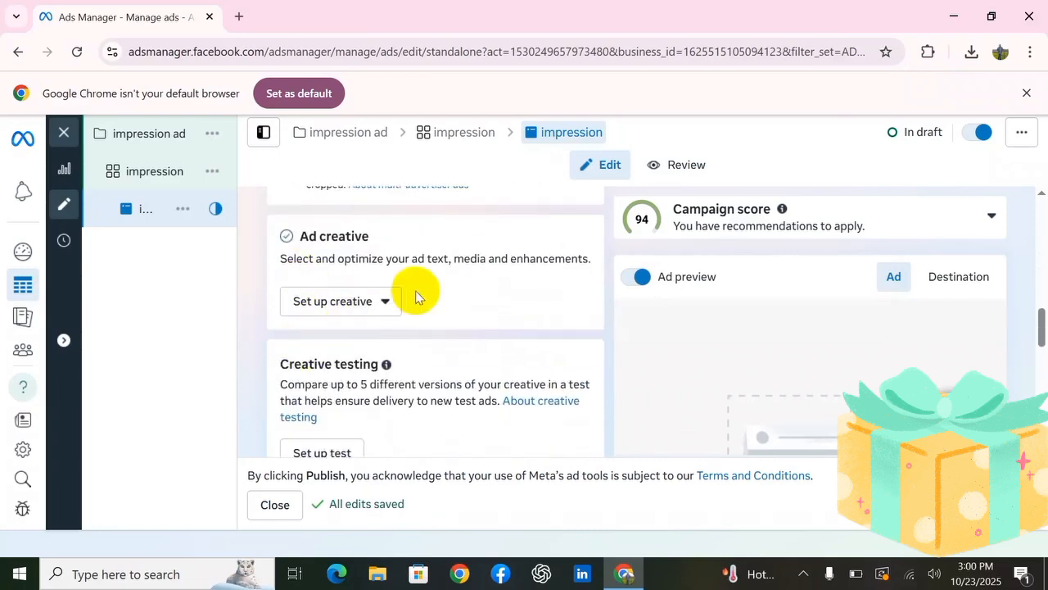
- Set up an image ad creative using the 1024 × 1024 Guest Posting image from the Vibe Digital page's media
click(361, 303)
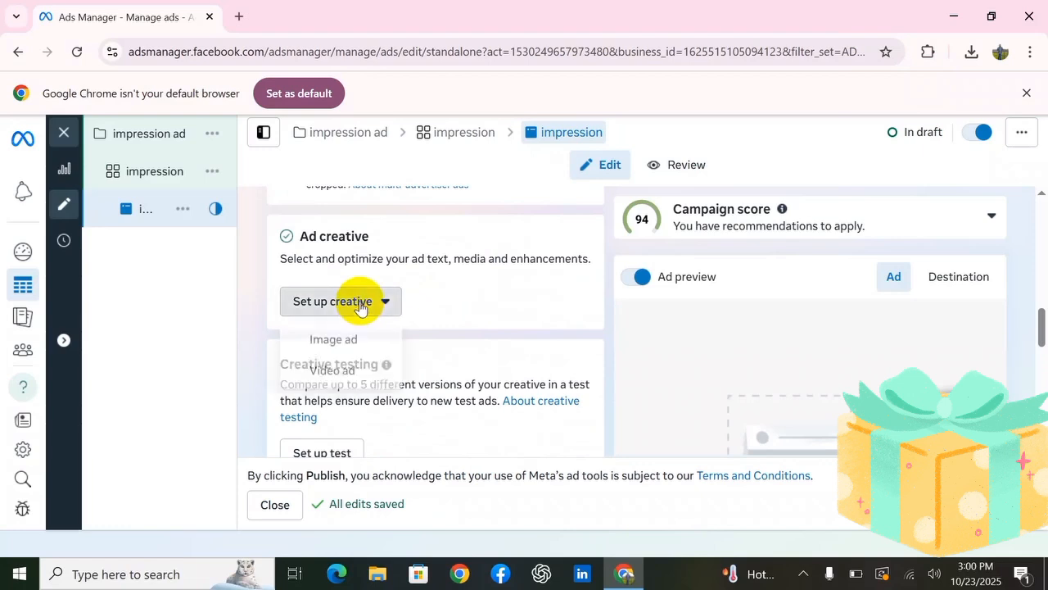
click(320, 348)
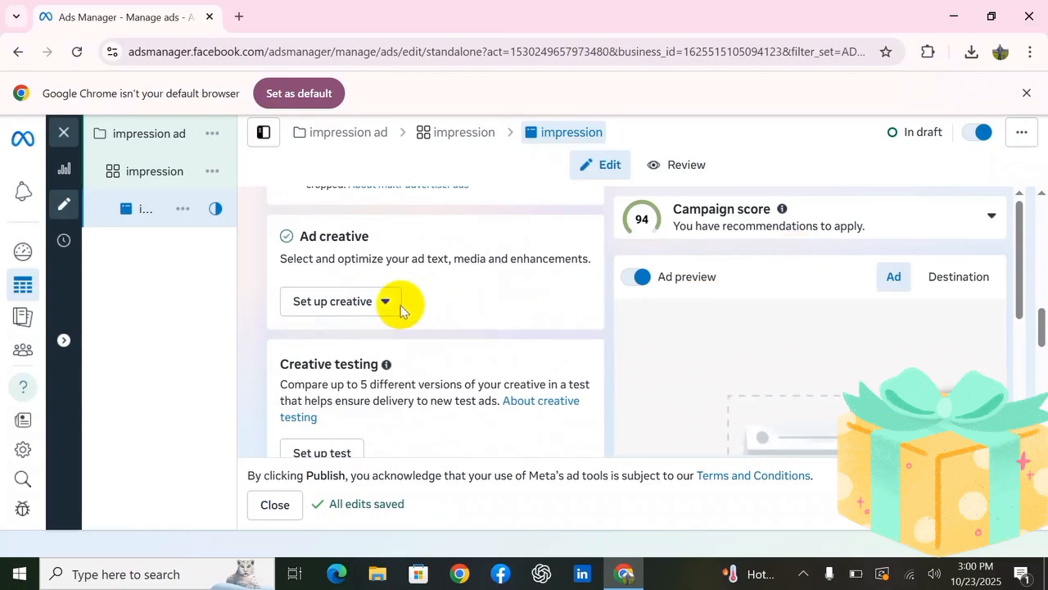
click(364, 310)
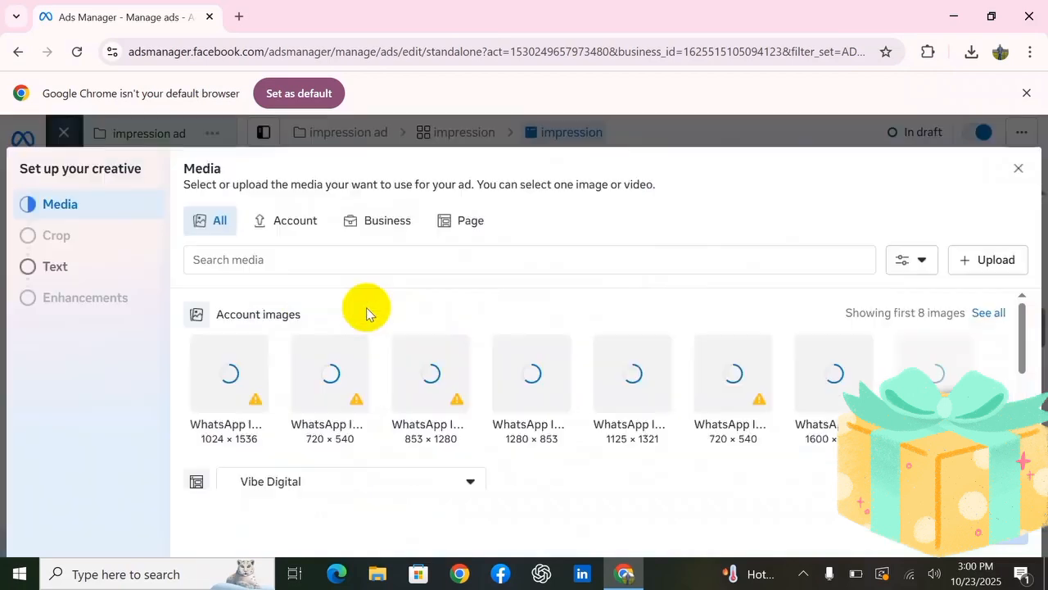
scroll(498, 330, down, 1)
scroll(498, 330, down, 1)
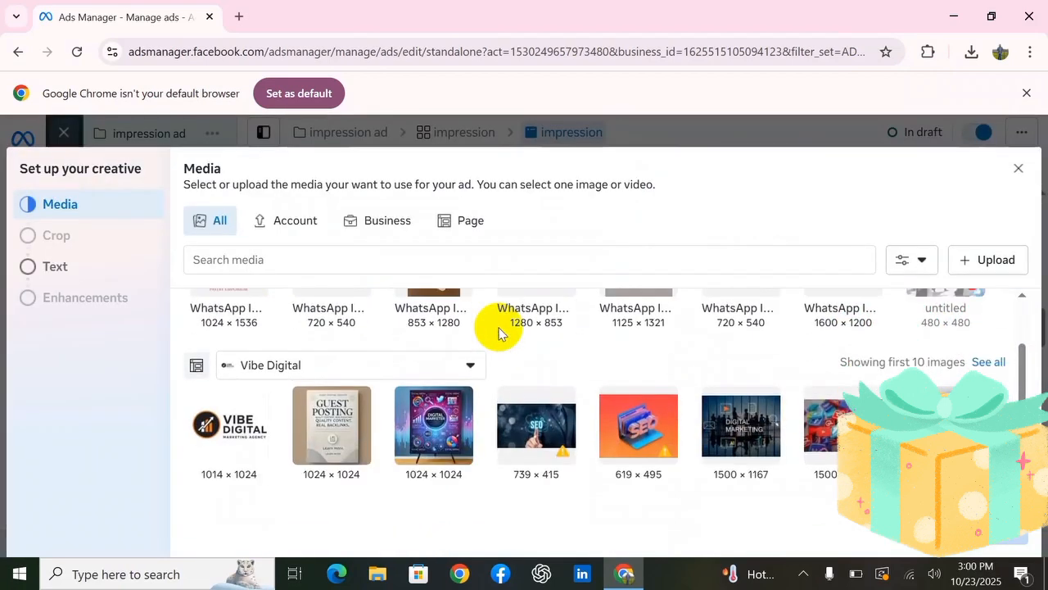
click(334, 432)
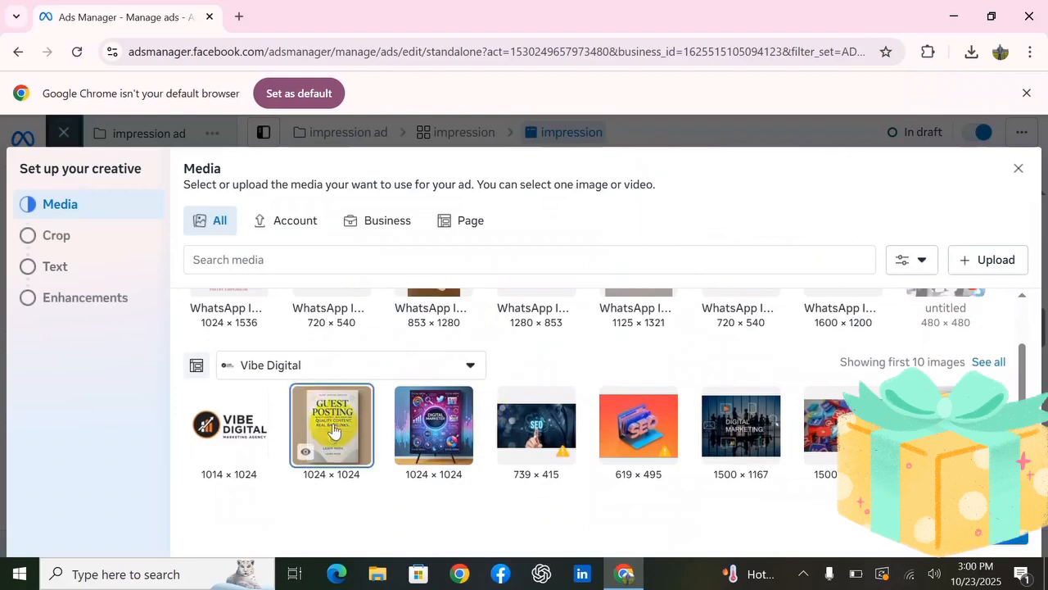
scroll(334, 426, down, 2)
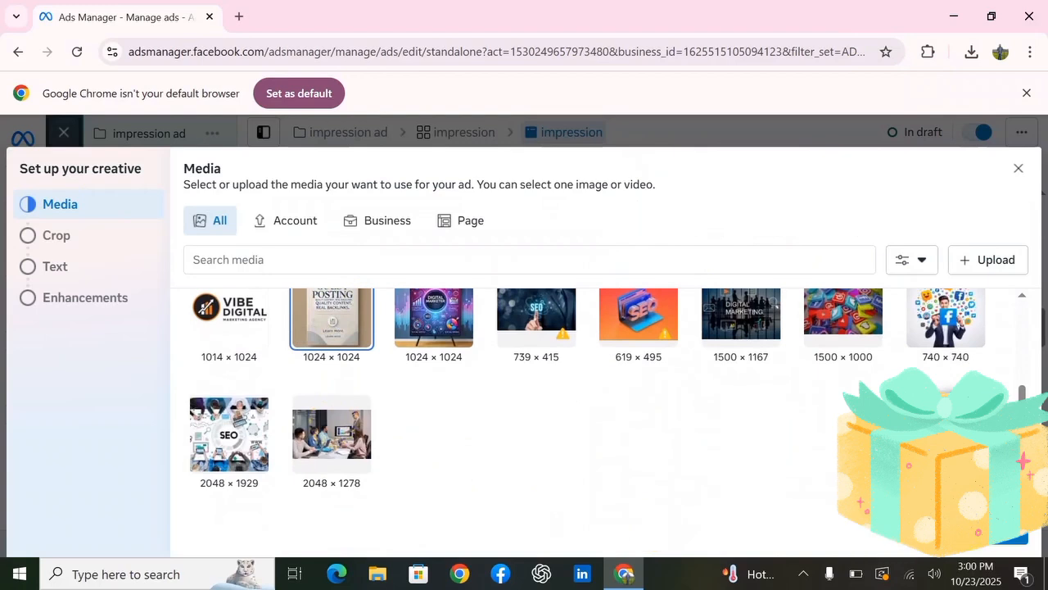
click(1021, 541)
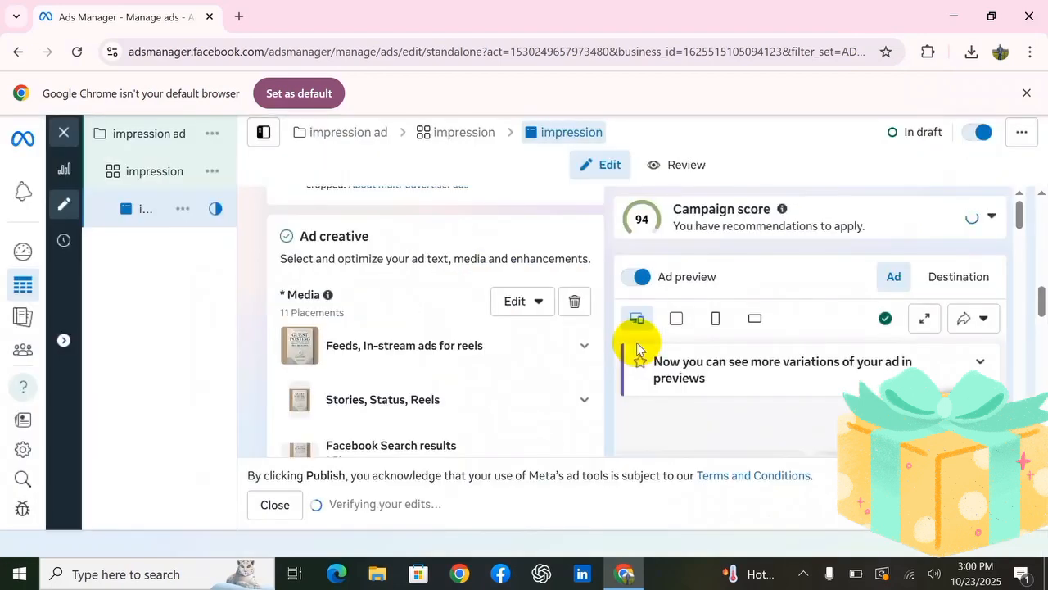
- Enter "Guest posting" as the ad's primary text
scroll(414, 356, up, 2)
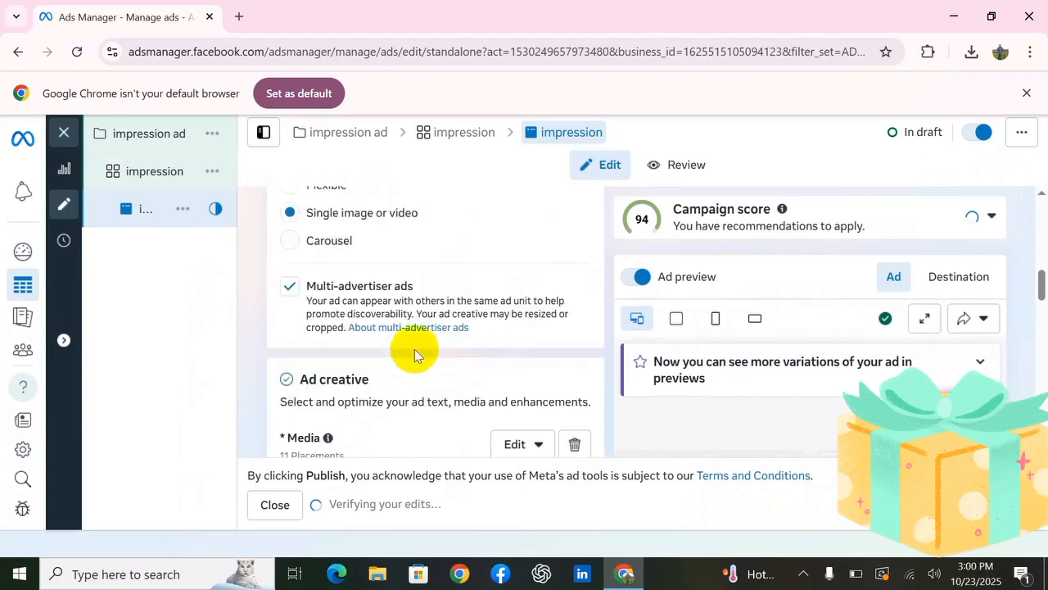
scroll(416, 356, down, 2)
scroll(415, 357, down, 3)
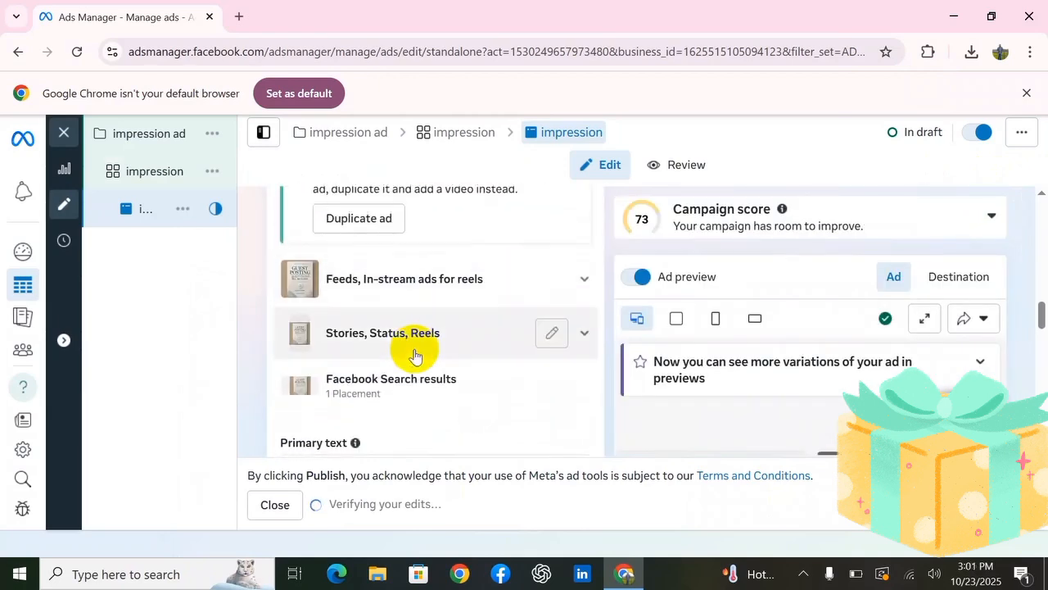
scroll(416, 350, down, 1)
click(351, 282)
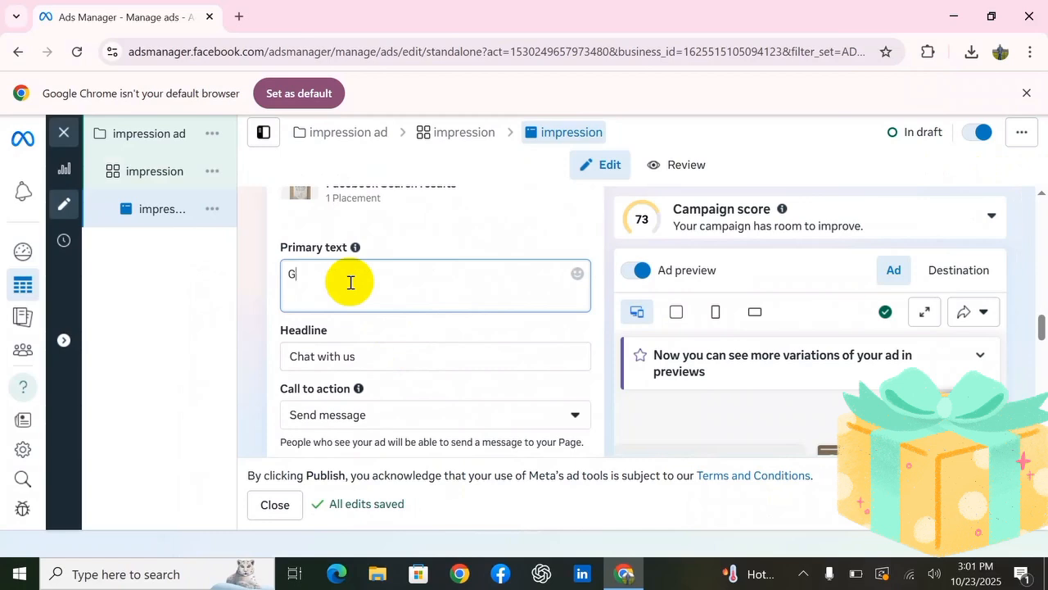
text(Guest)
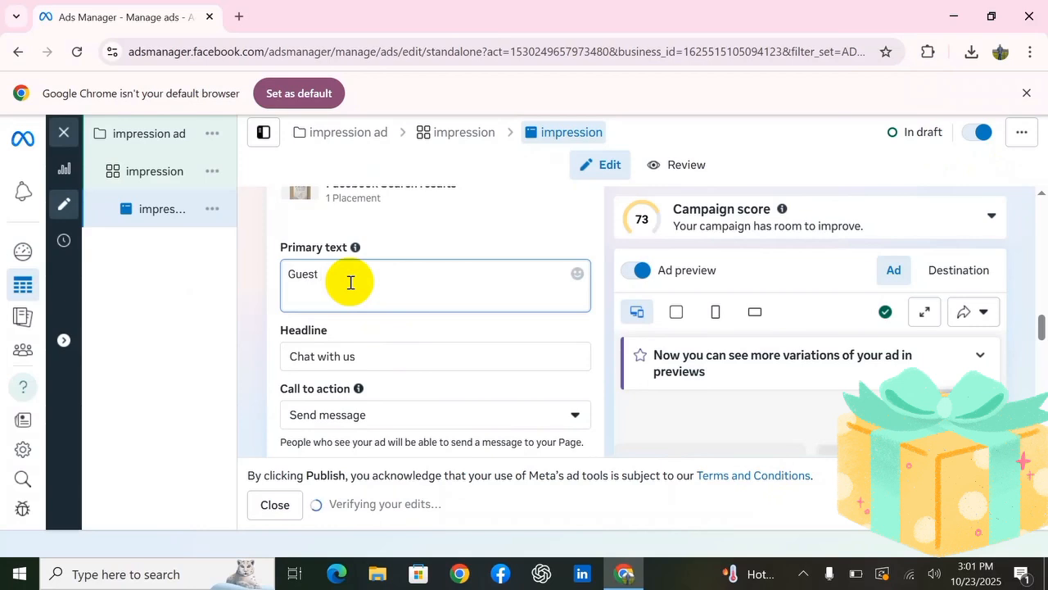
text( posting)
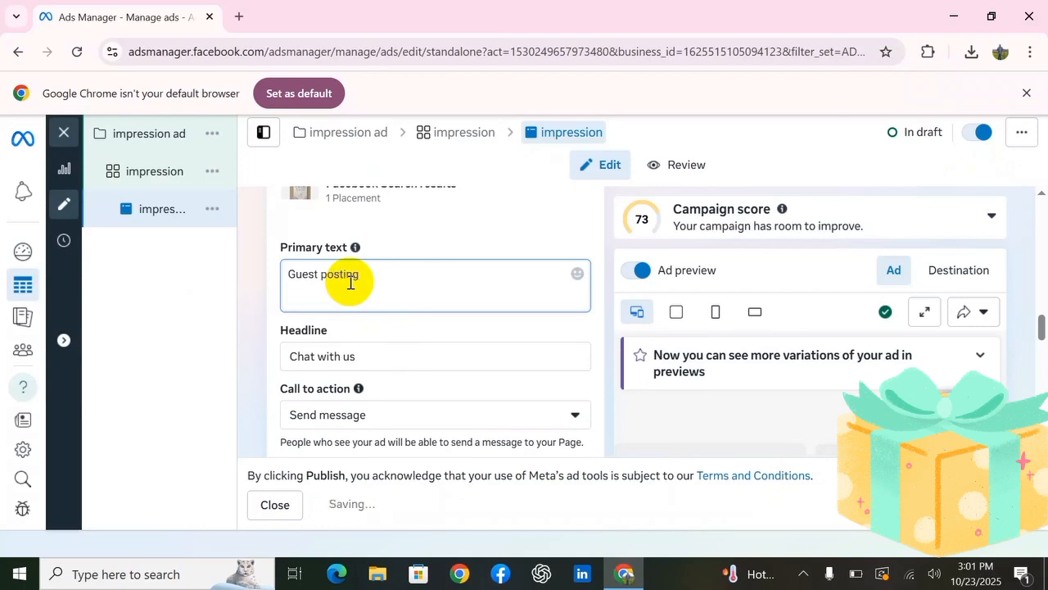
- Keep Send message selected as the ad's call to action
scroll(371, 348, down, 1)
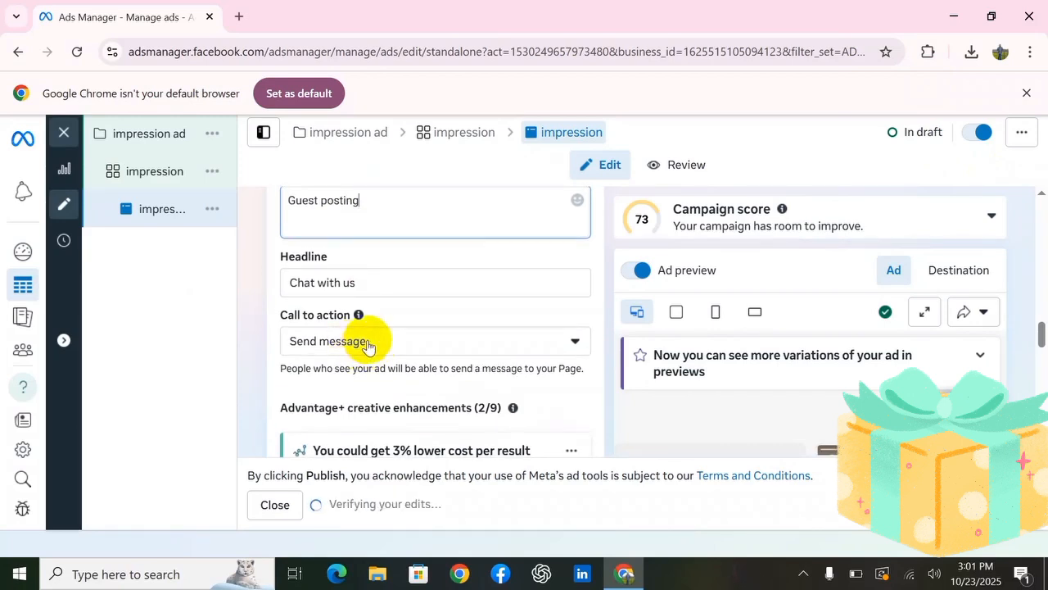
click(365, 342)
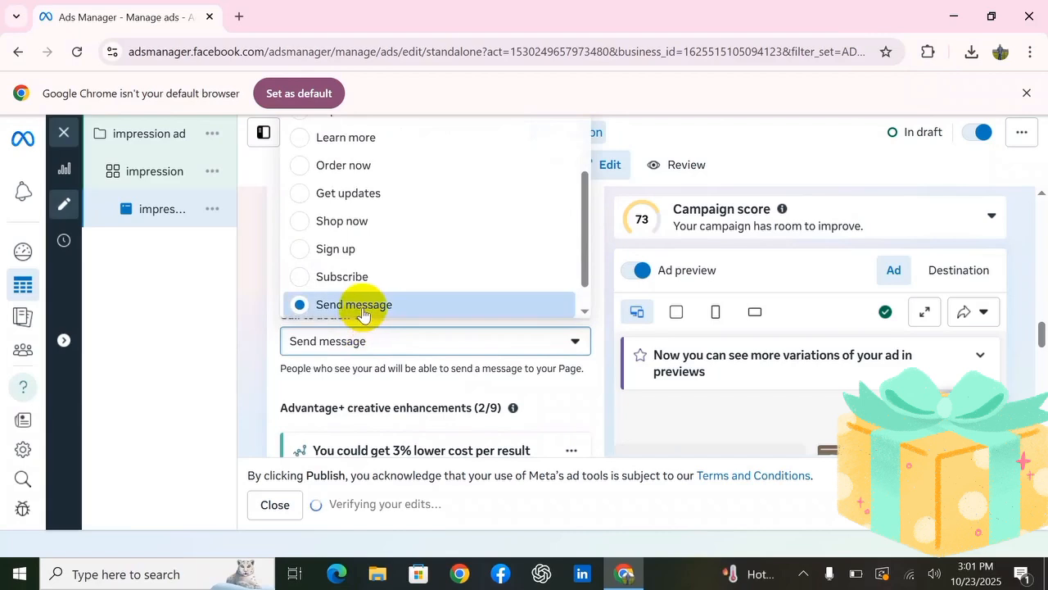
click(360, 309)
- Review the creative enhancements and tracking sections, and examine the ad previews with their text, image and message button
scroll(399, 356, down, 7)
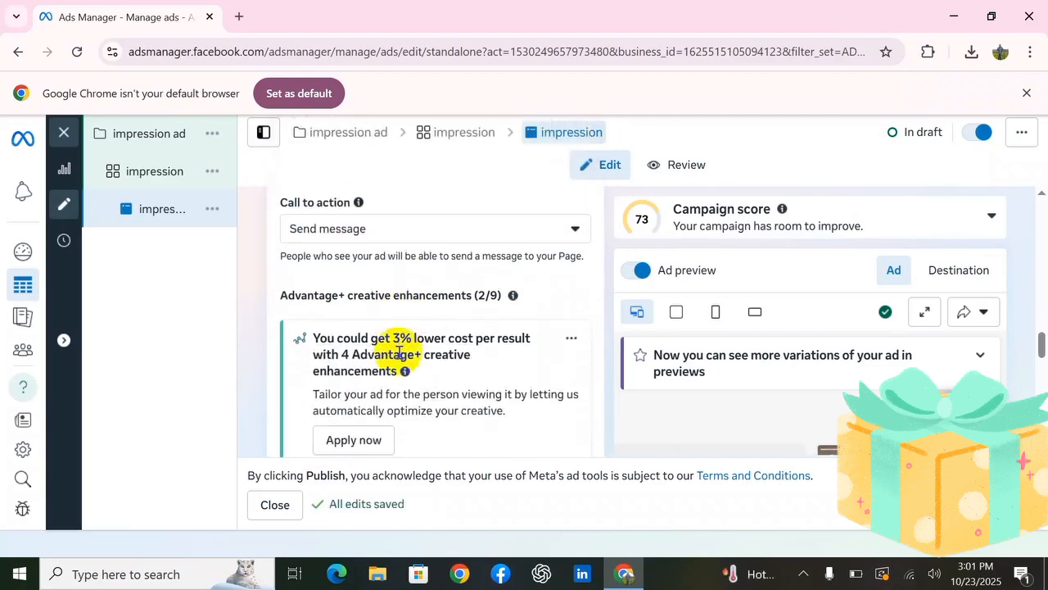
scroll(399, 357, down, 6)
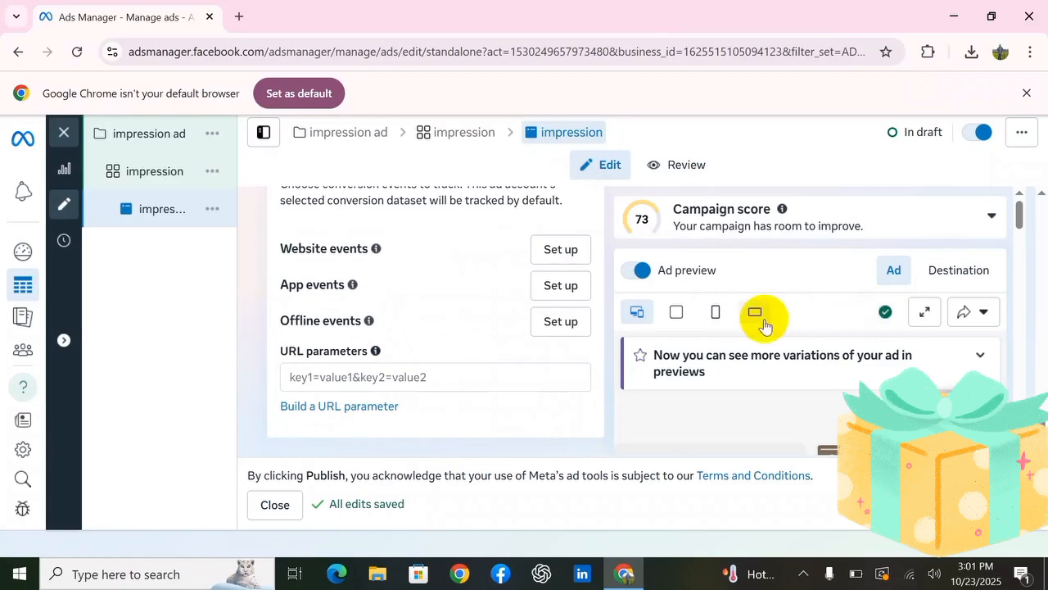
scroll(762, 332, down, 5)
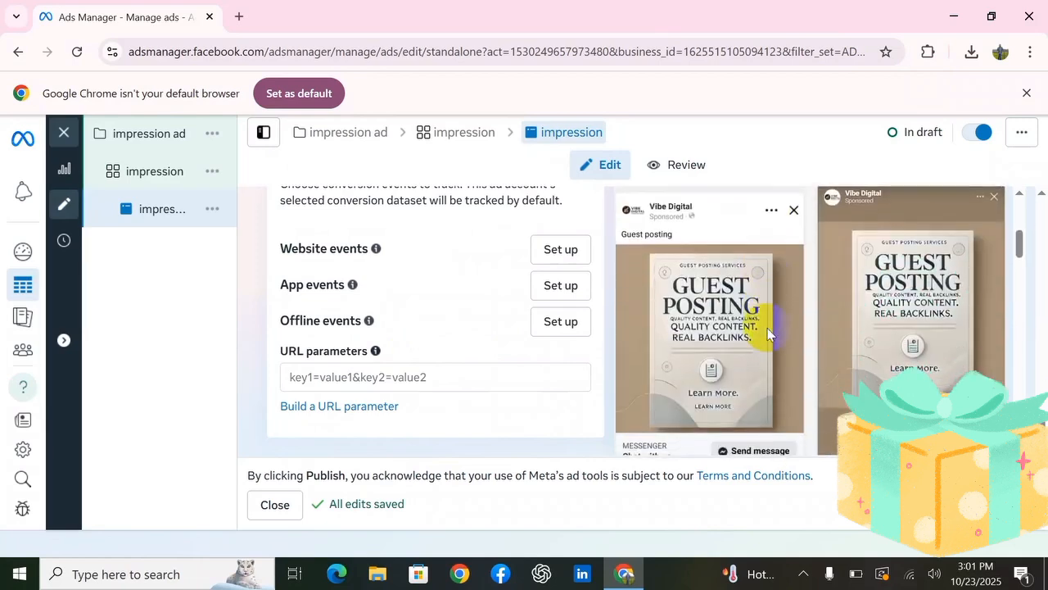
scroll(768, 334, down, 1)
scroll(769, 334, down, 1)
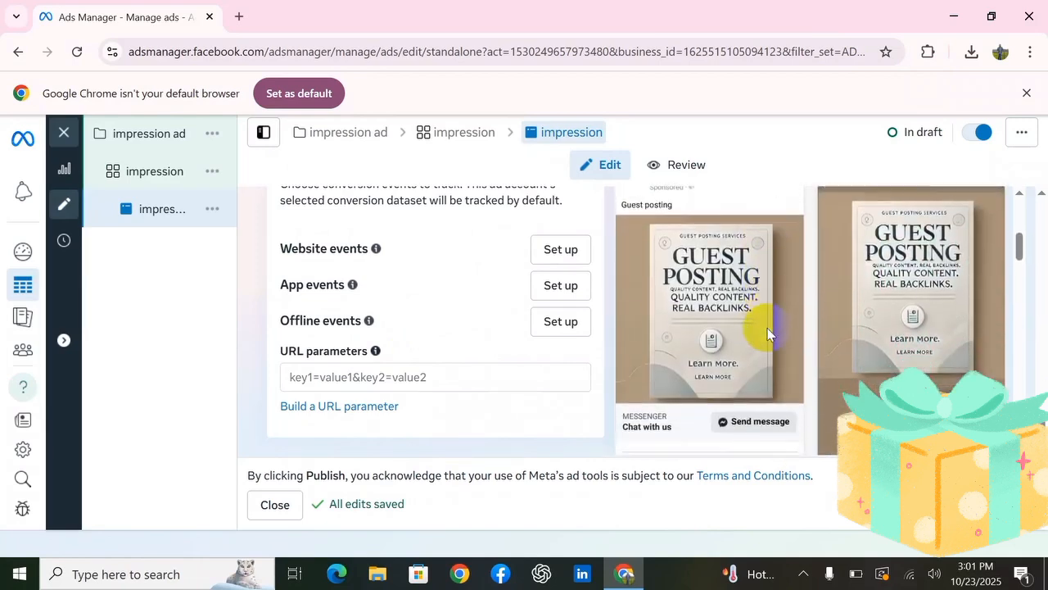
scroll(768, 334, up, 1)
scroll(769, 334, down, 1)
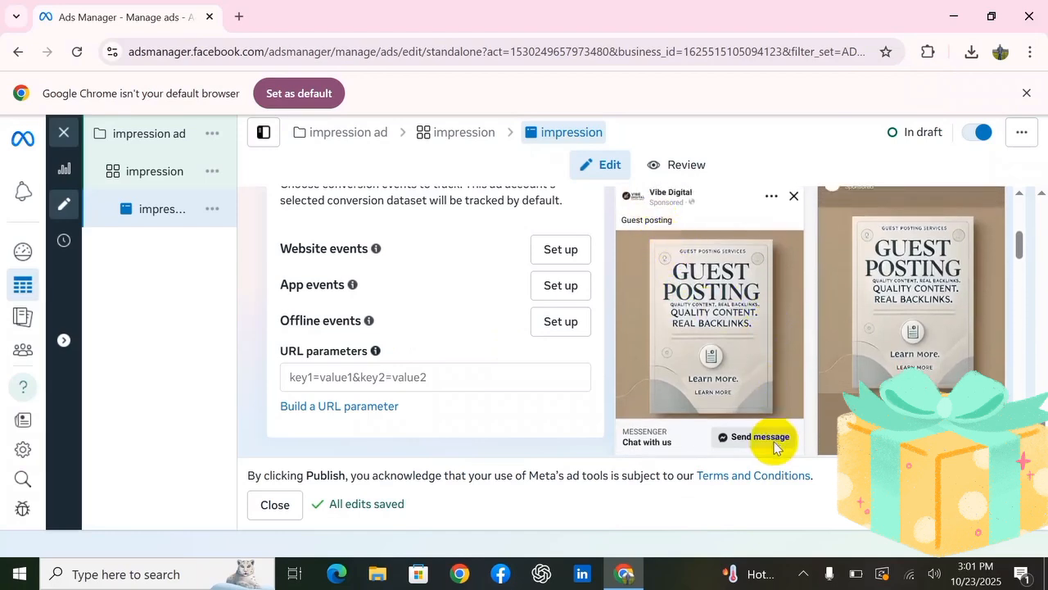
scroll(770, 434, down, 6)
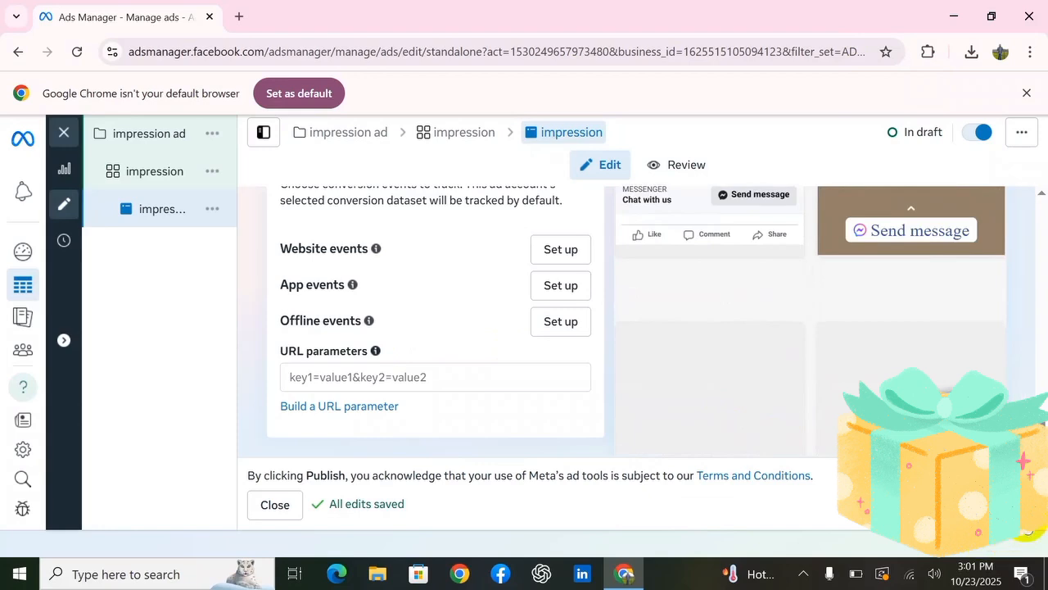